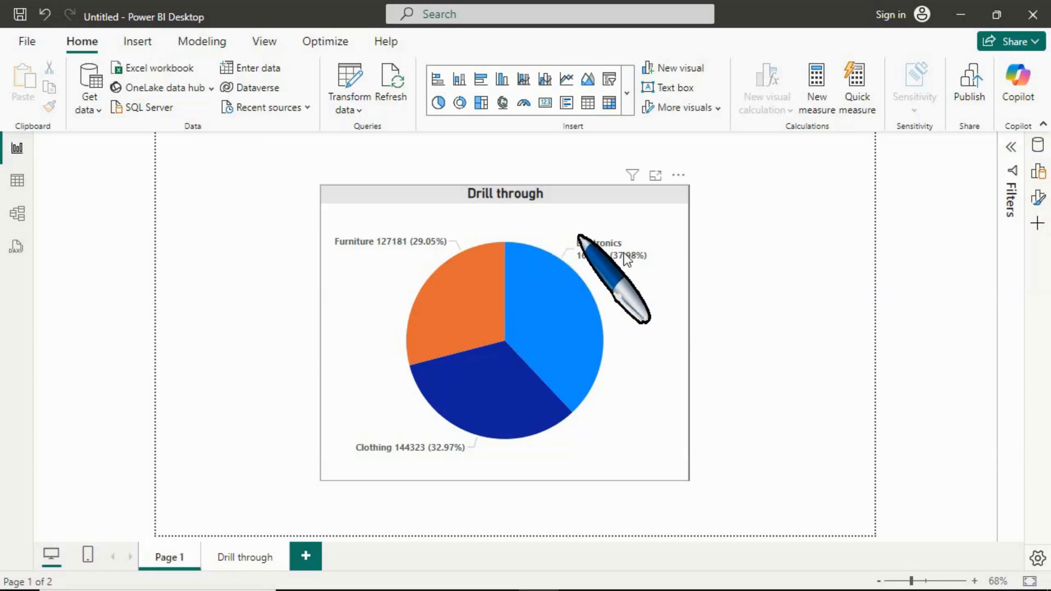
Drill through from the Furniture slice of the pie chart to its detail page, and return to the source page.
mouse_move(626, 255)
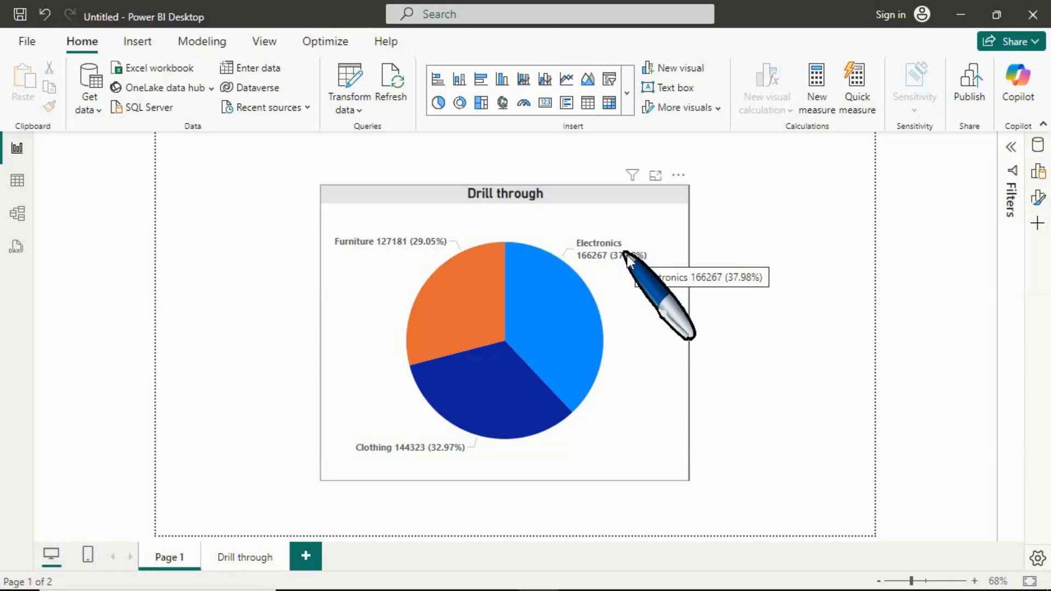
right_click(444, 298)
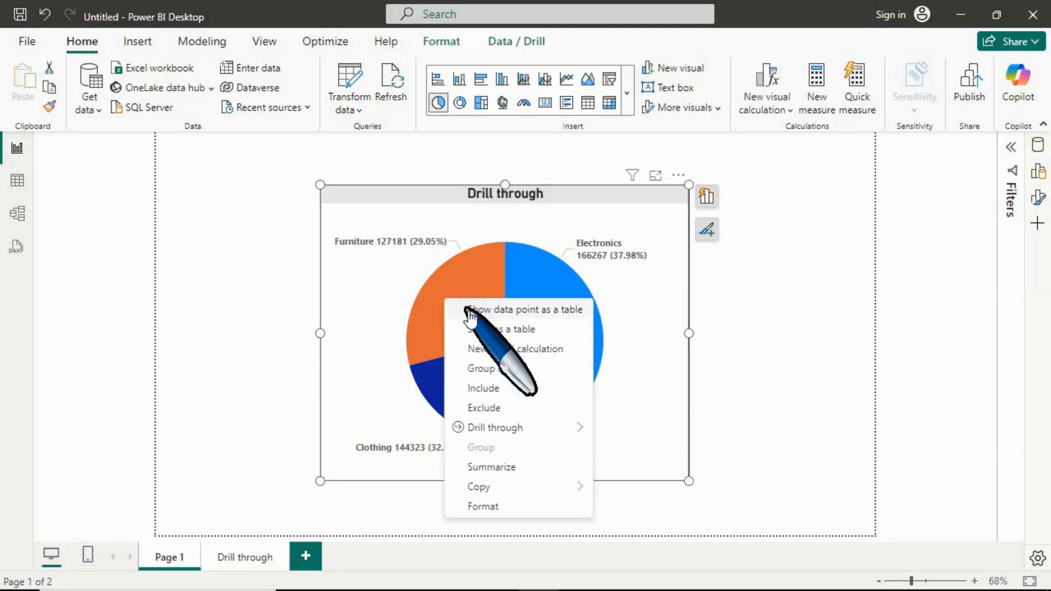
mouse_move(480, 432)
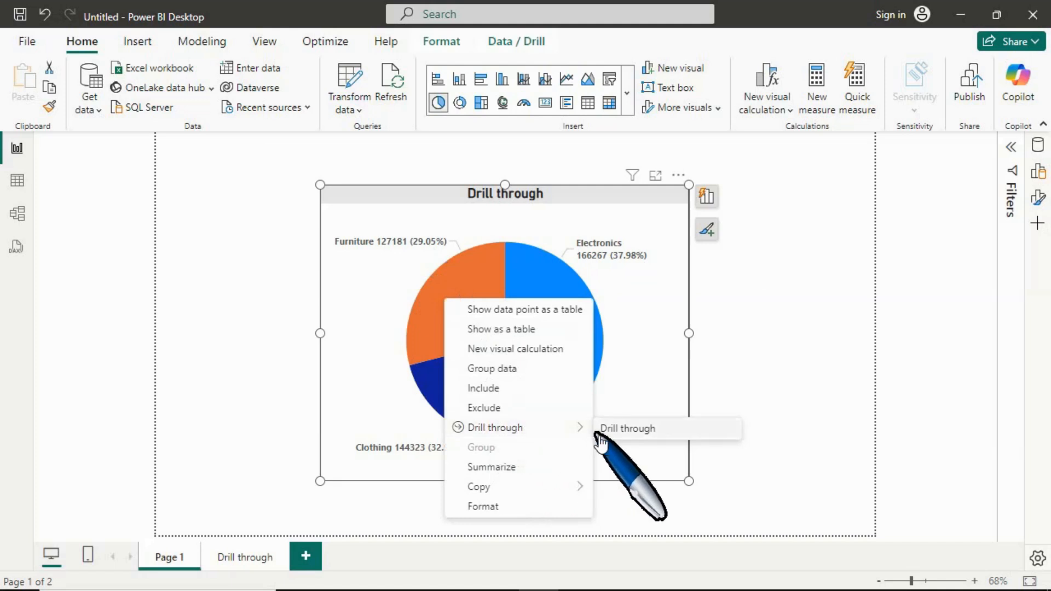
click(627, 430)
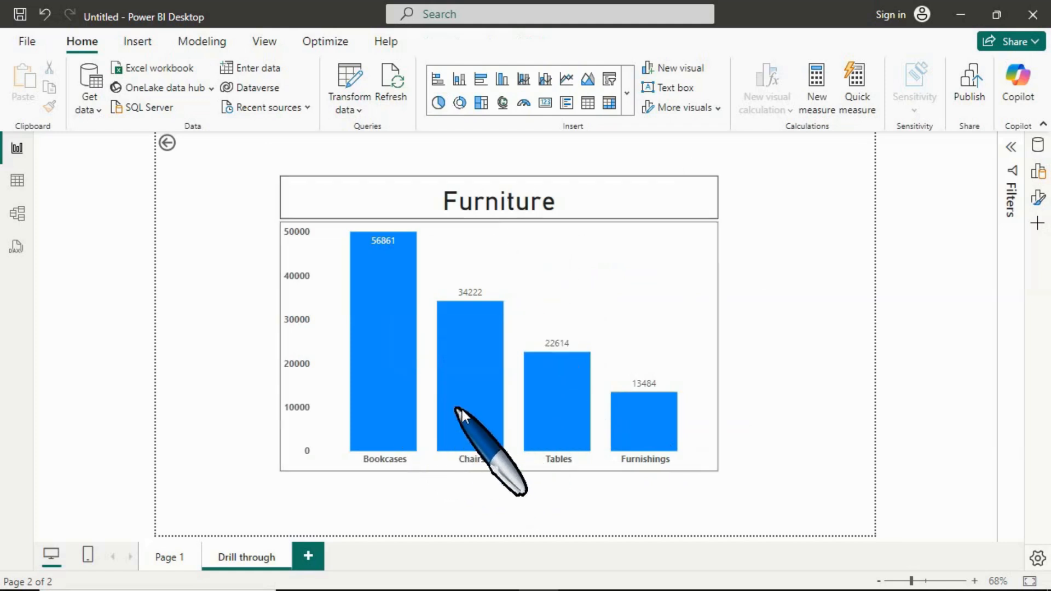
mouse_move(656, 418)
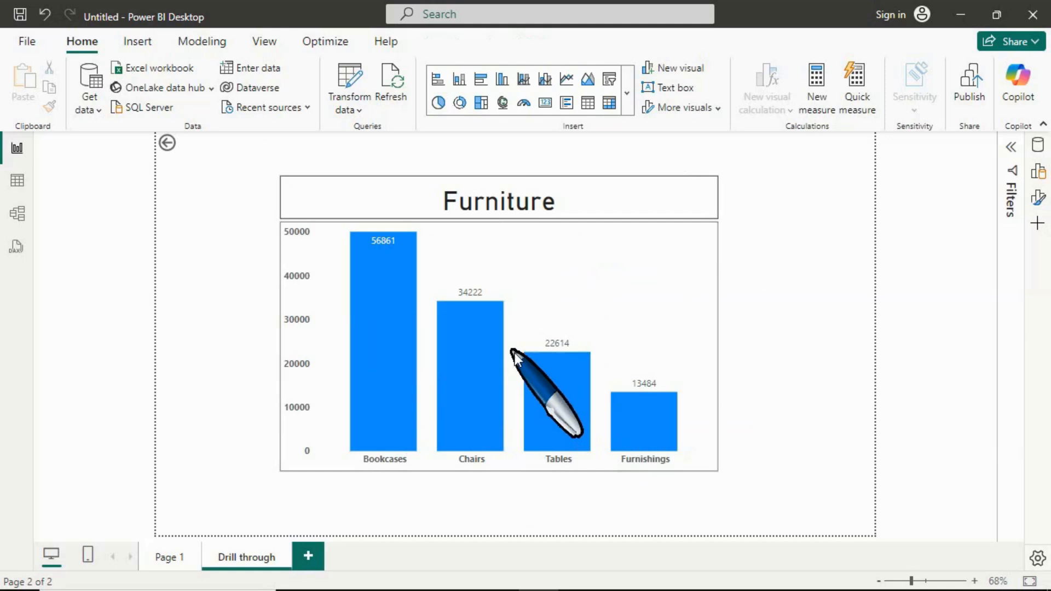
ctrl+click(171, 144)
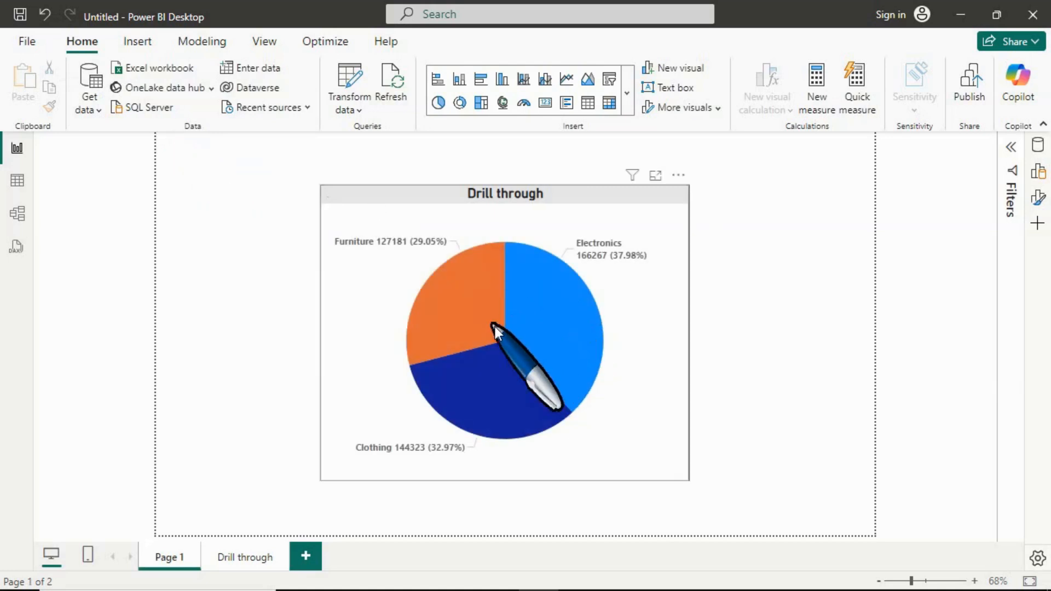
Drill through from the Clothing slice of the pie chart to its detail page, and return to the source page.
right_click(487, 401)
mouse_move(563, 321)
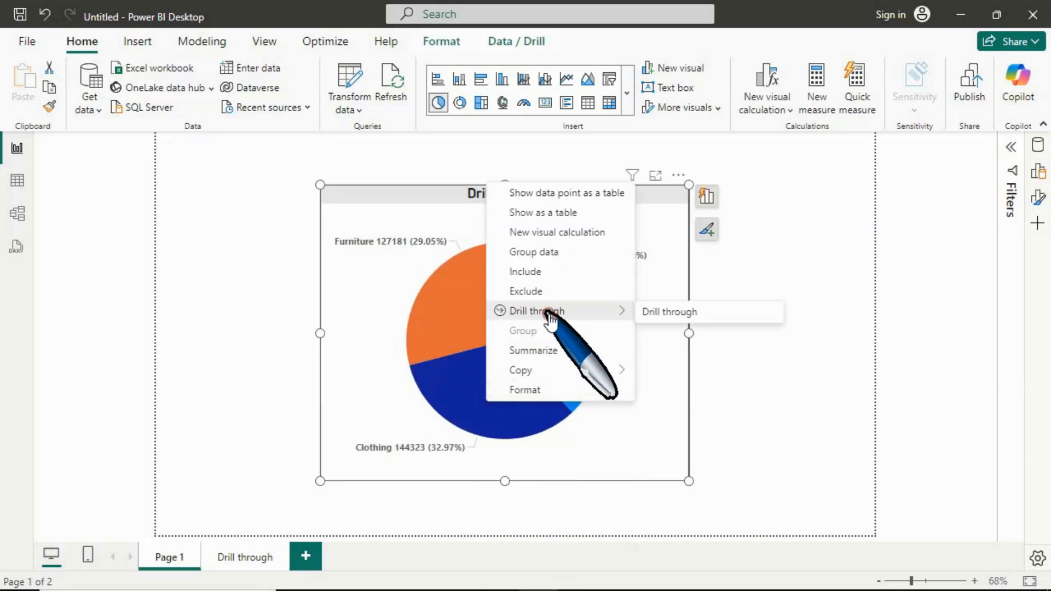
click(655, 323)
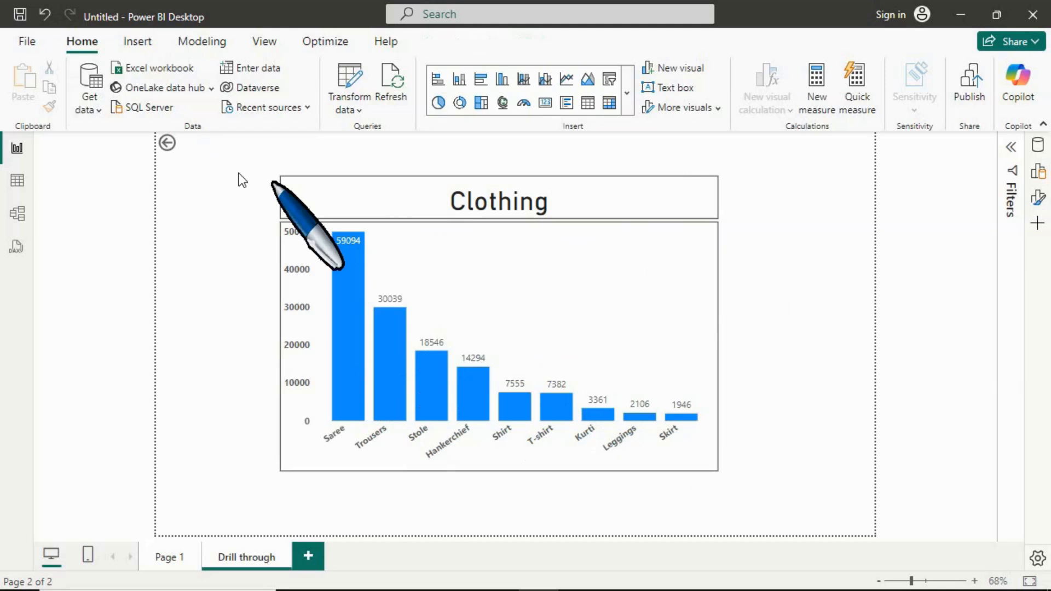
click(168, 144)
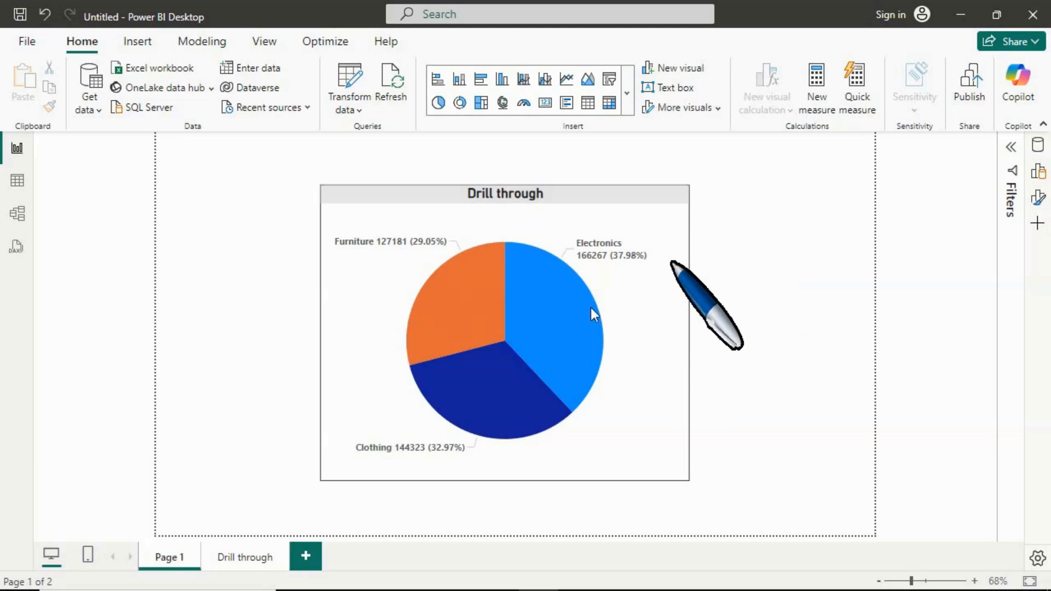
Add a new report page and place an empty pie chart near the upper middle of its canvas.
click(305, 556)
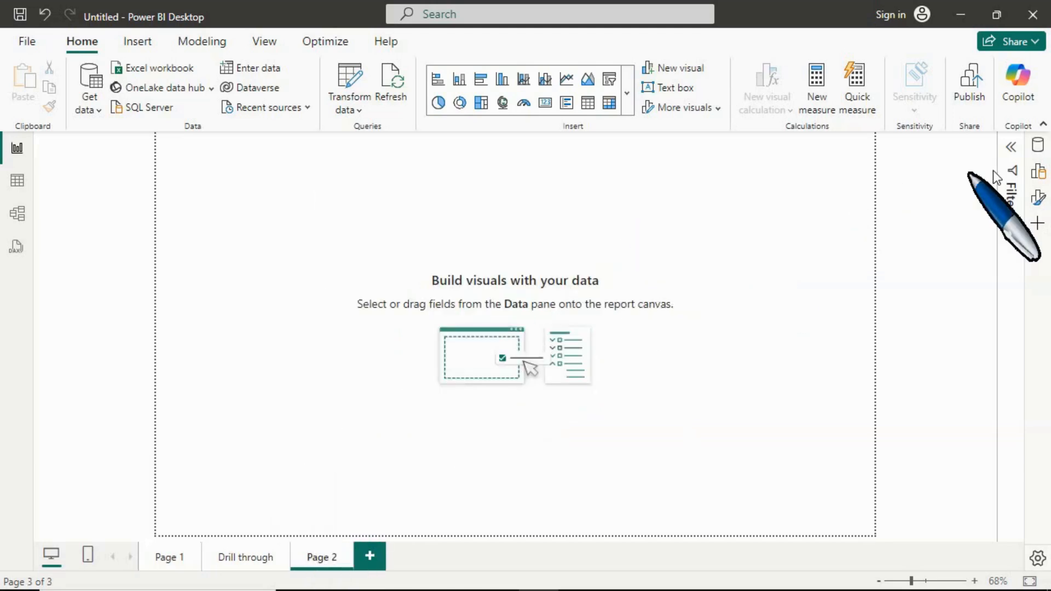
click(1038, 171)
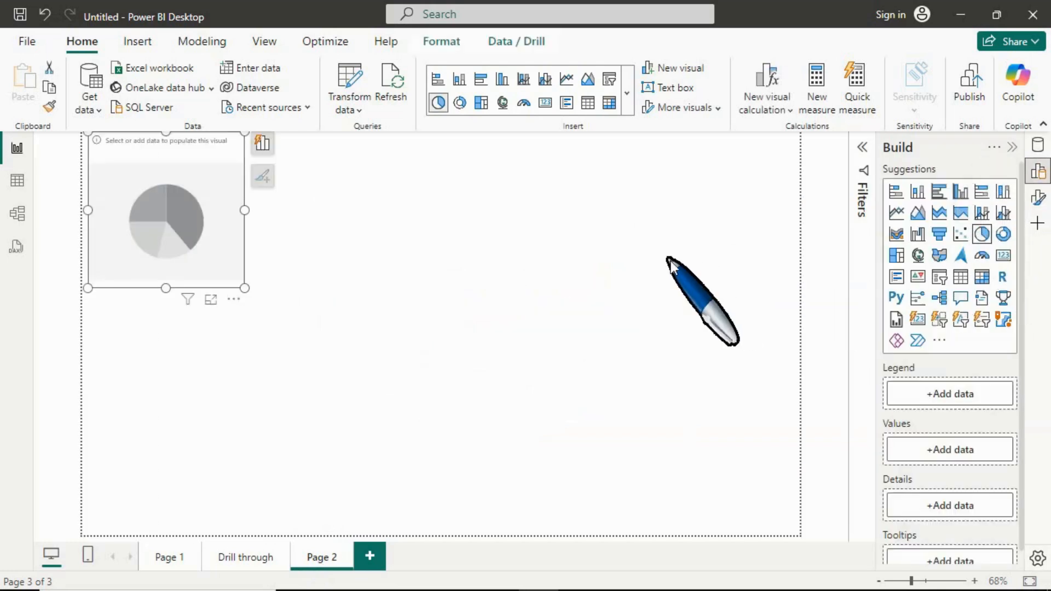
drag(217, 148, 446, 235)
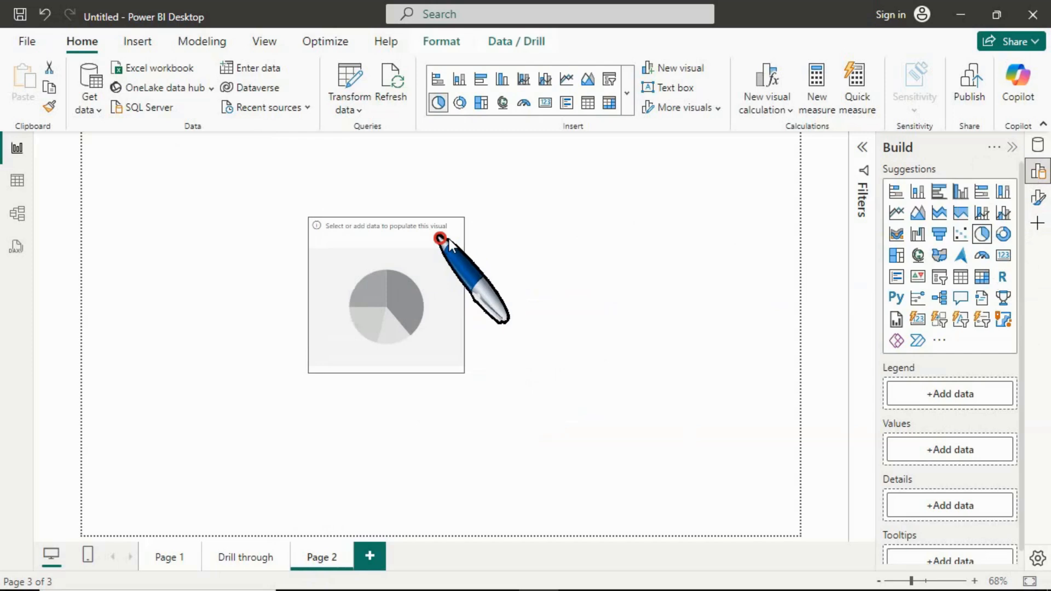
Assign Category to the pie chart's legend and Amount to its values, and move up and enlarge the chart.
click(1035, 150)
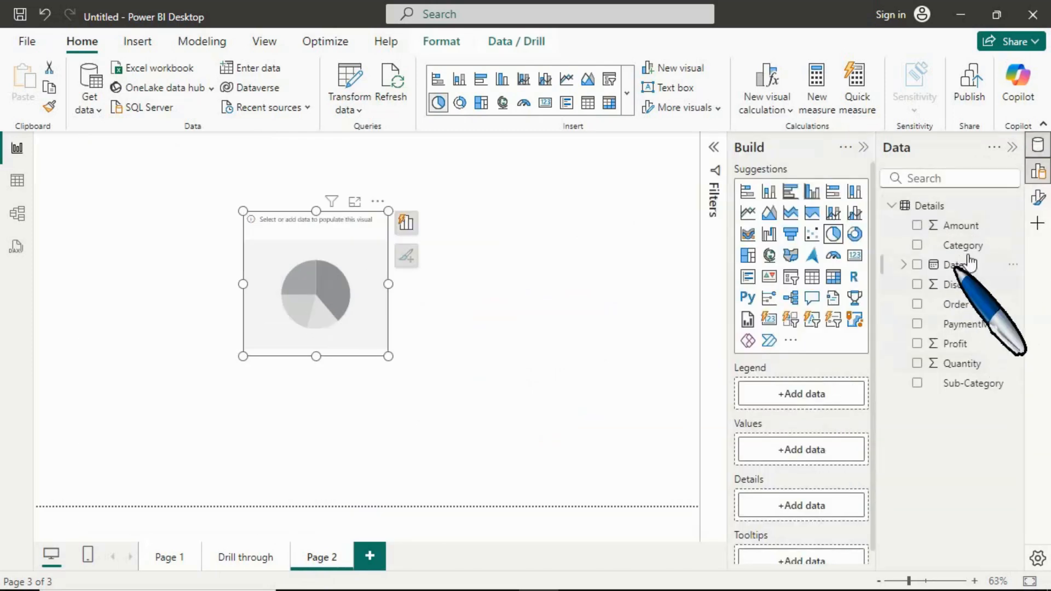
drag(961, 245, 816, 393)
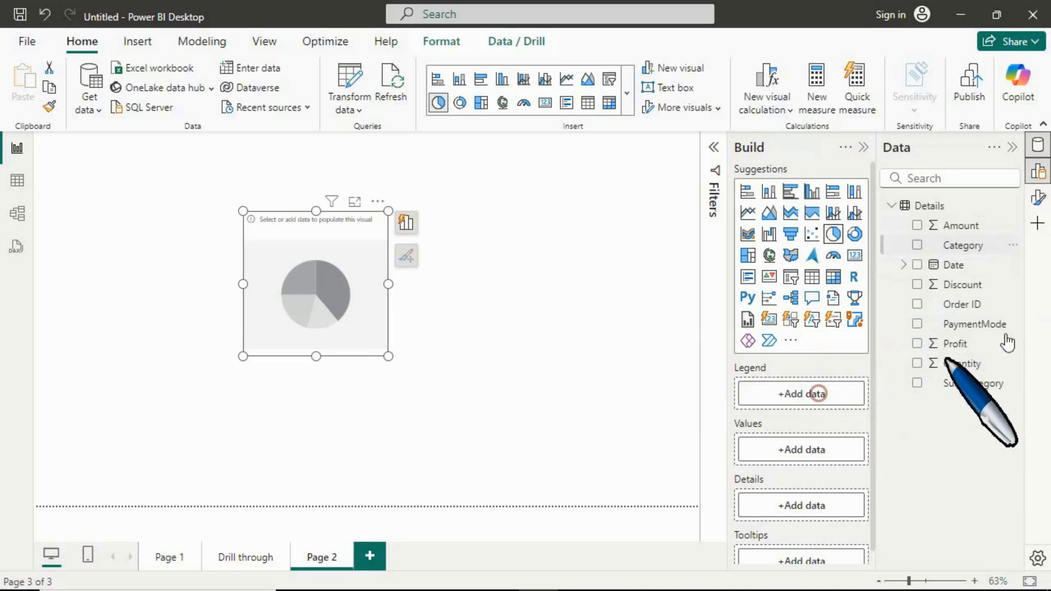
drag(972, 222, 800, 477)
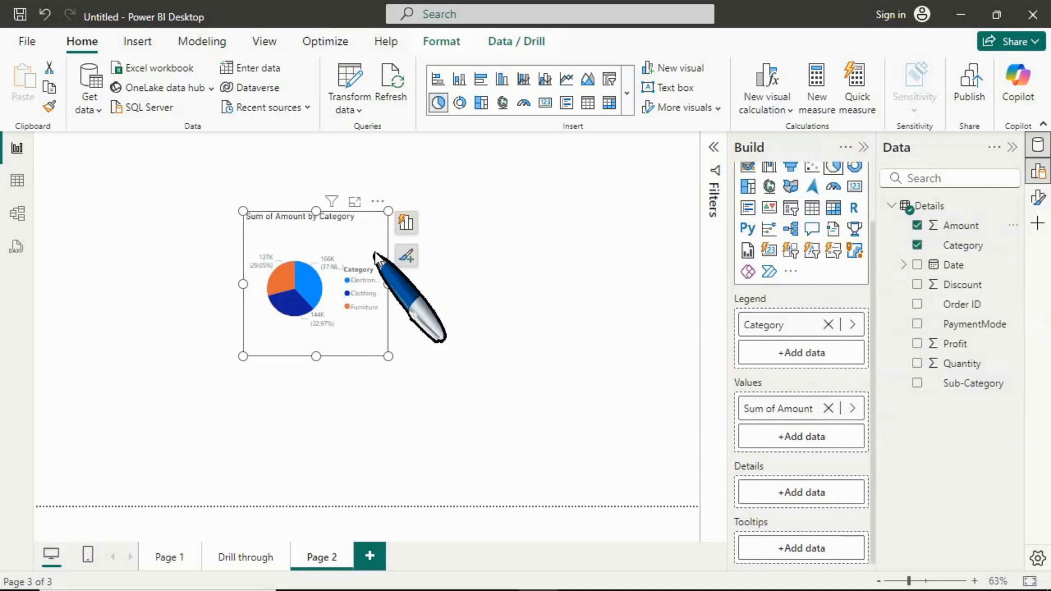
drag(384, 278, 383, 247)
drag(381, 324, 552, 416)
Copy the formatting of the pie chart on Page 1 onto the pie chart on Page 2 with Format Painter.
click(170, 555)
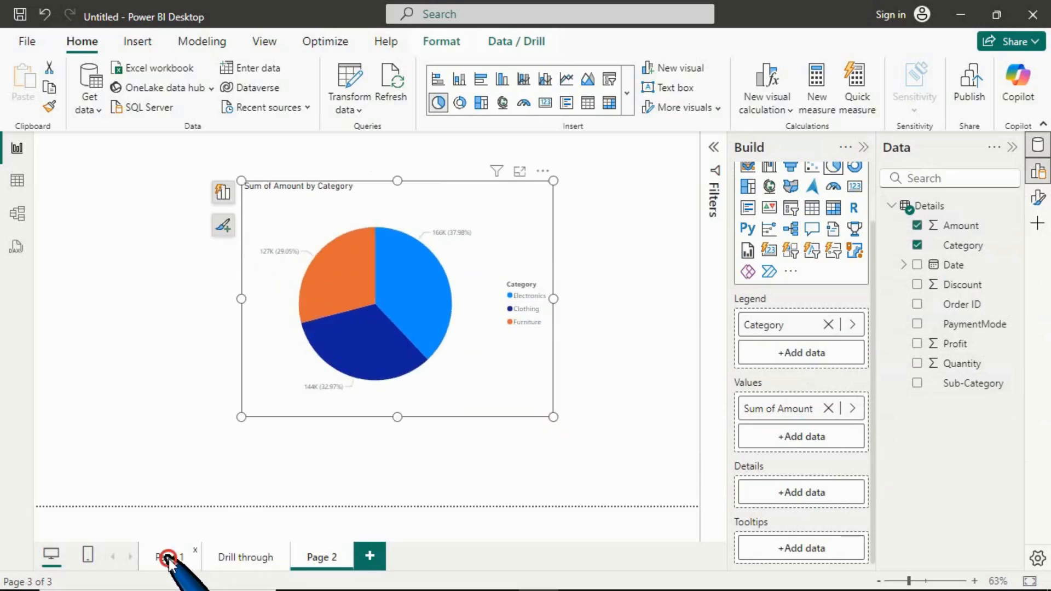
click(478, 213)
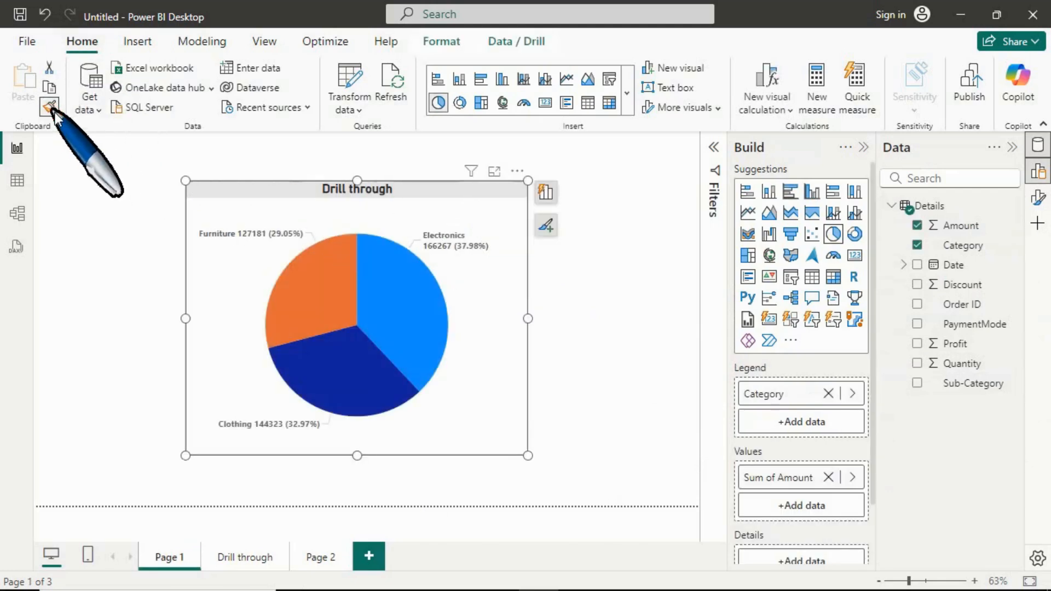
click(51, 108)
click(317, 557)
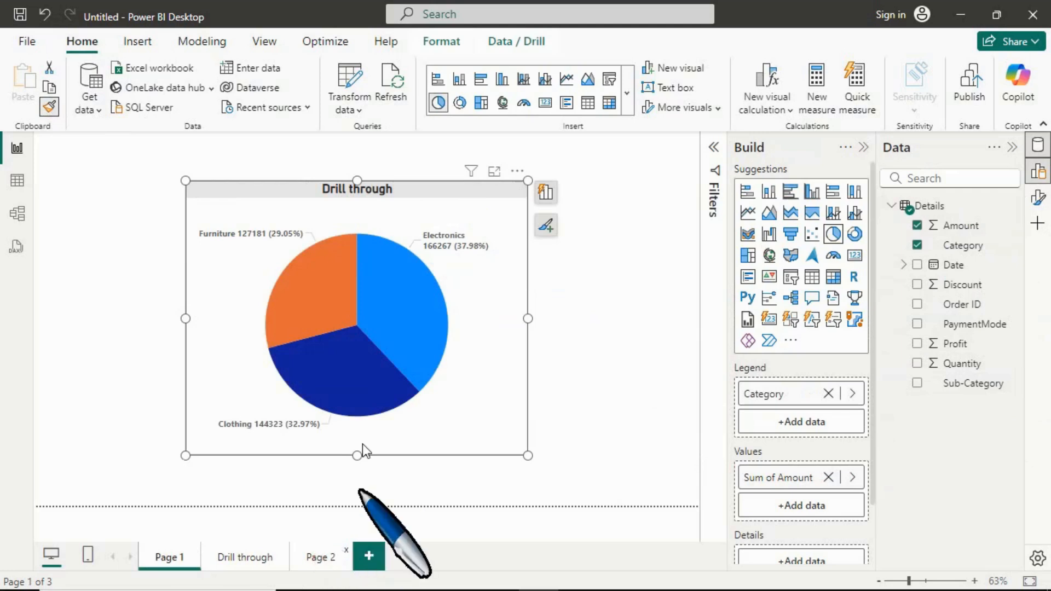
click(413, 202)
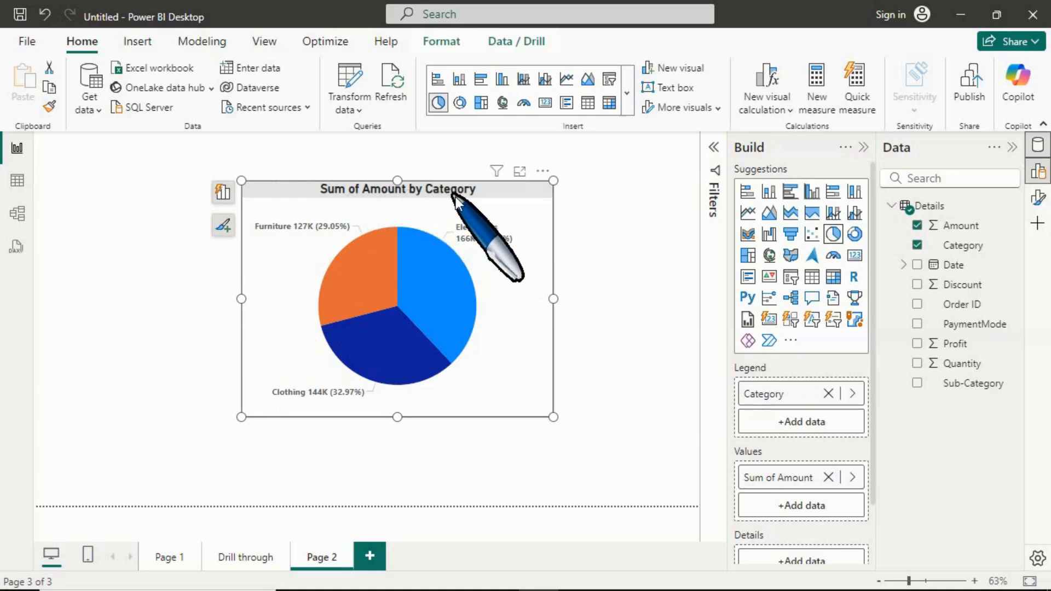
Open the title settings of the pie chart on Page 1 and copy its title text.
click(175, 563)
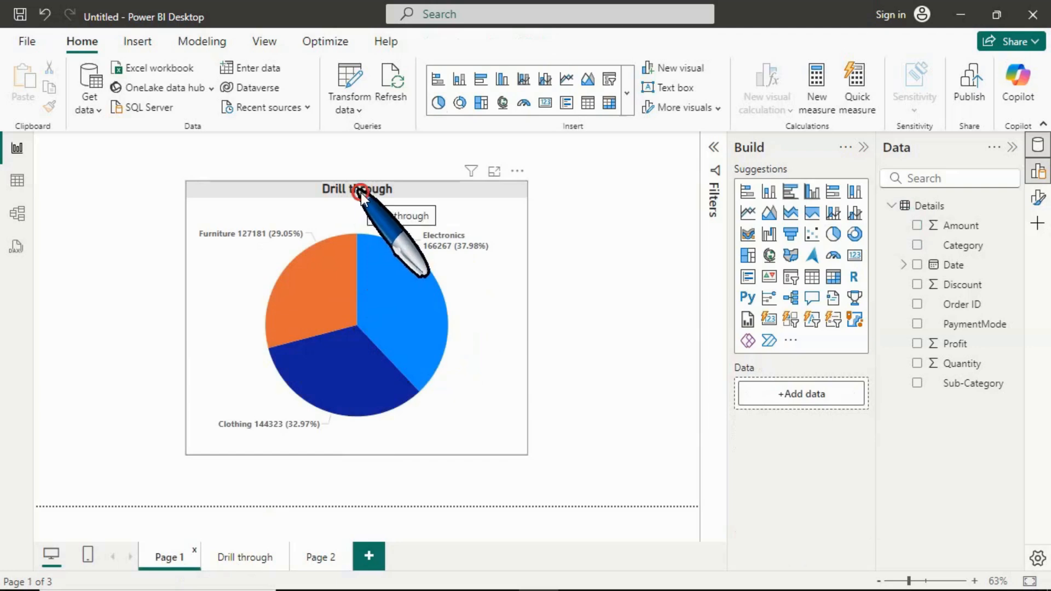
click(445, 207)
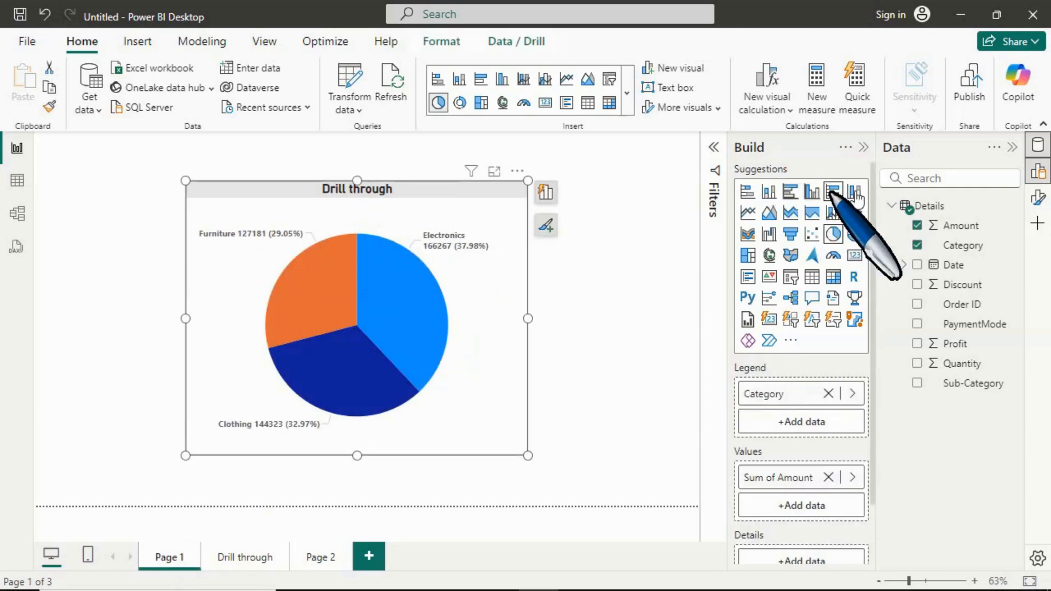
click(863, 146)
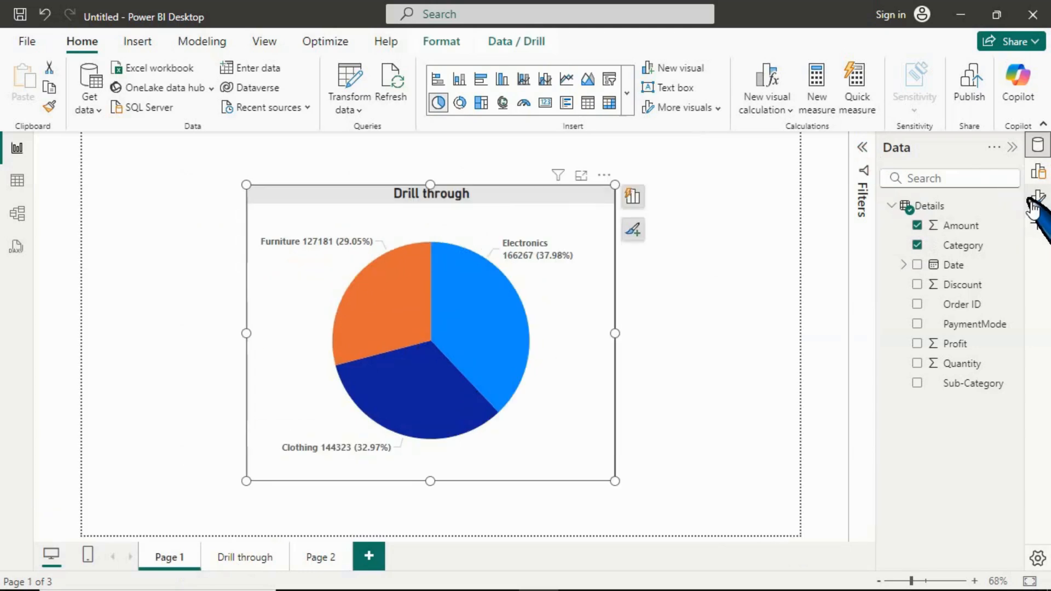
click(1037, 198)
click(754, 290)
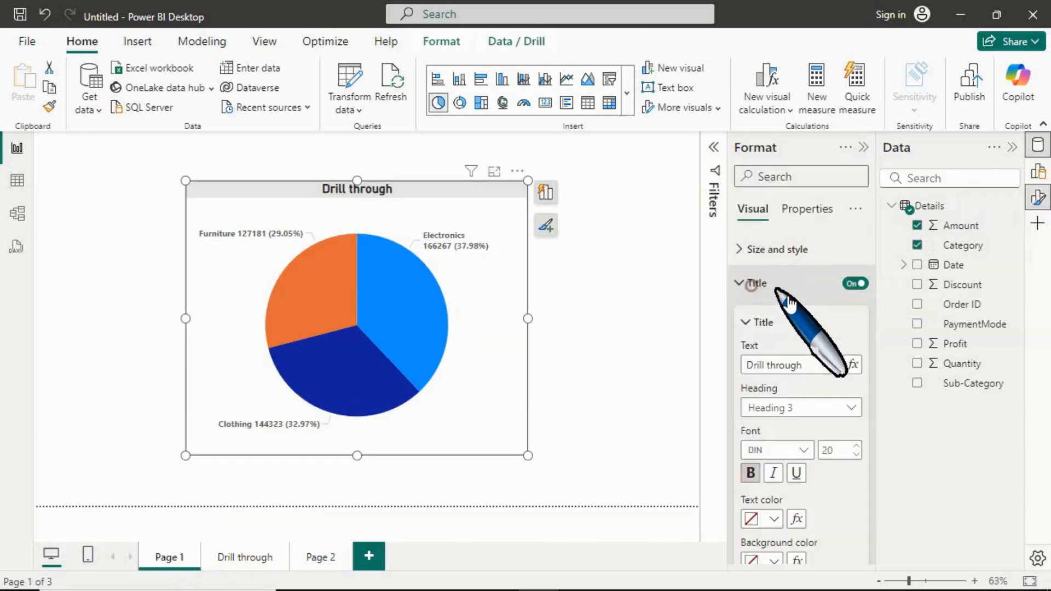
double_click(791, 366)
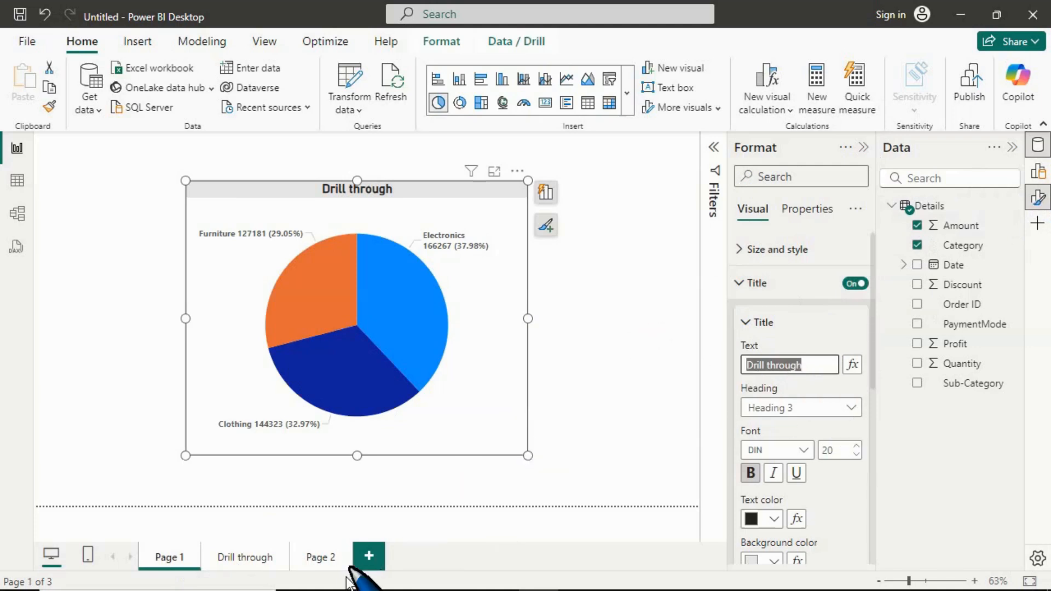
Set the title of the pie chart on Page 2 to "Drill through".
click(320, 563)
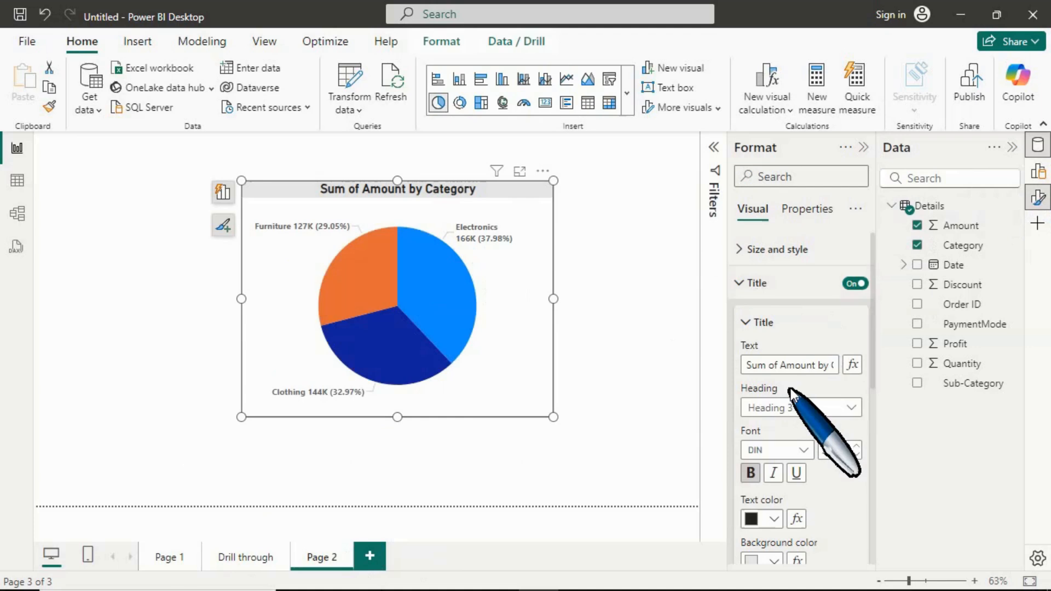
click(788, 375)
triple_click(788, 368)
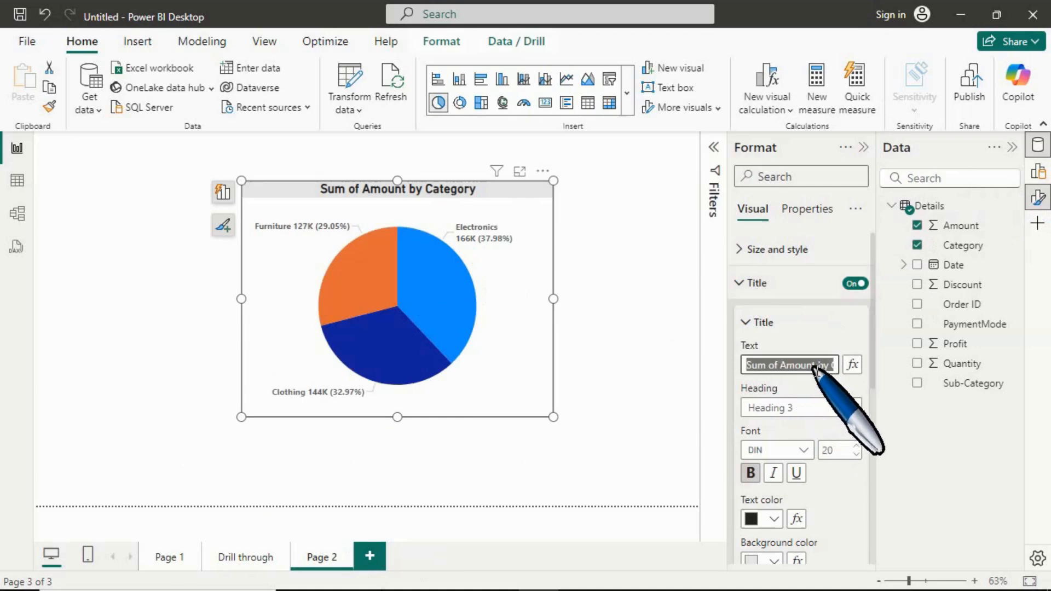
text(Drill through)
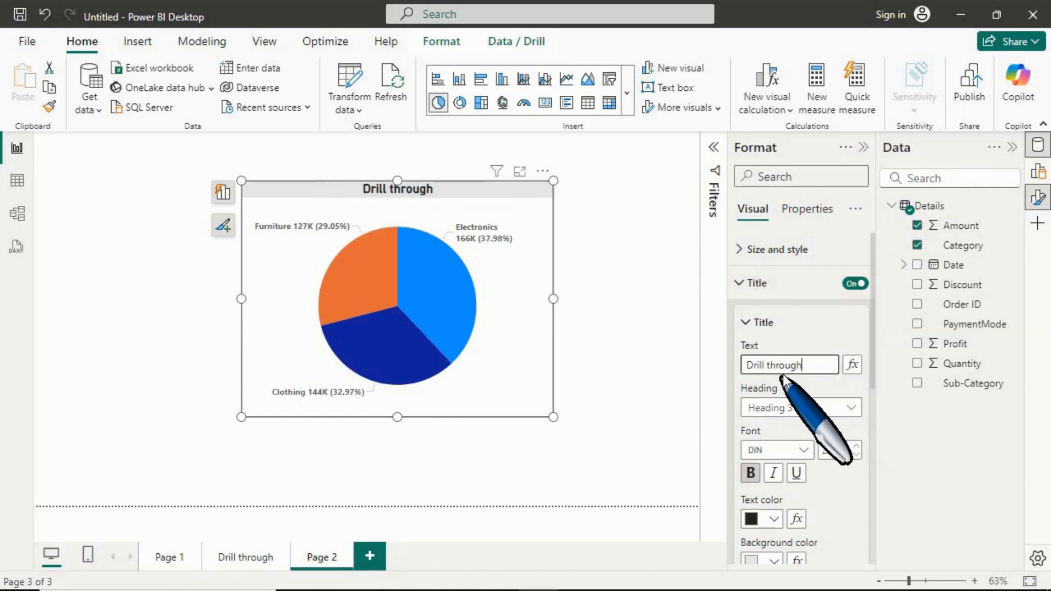
click(756, 323)
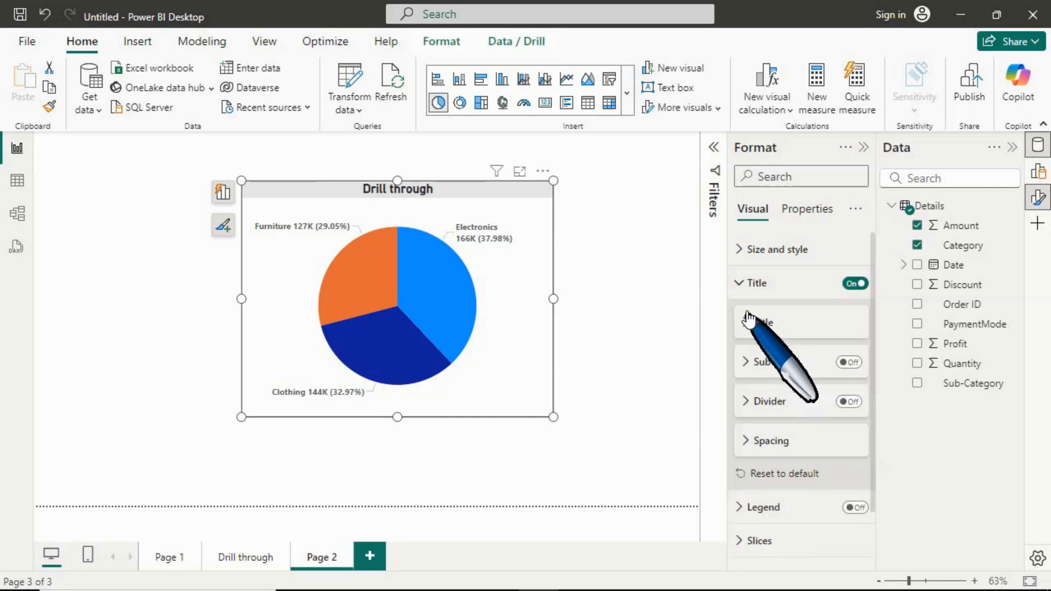
click(736, 282)
click(569, 273)
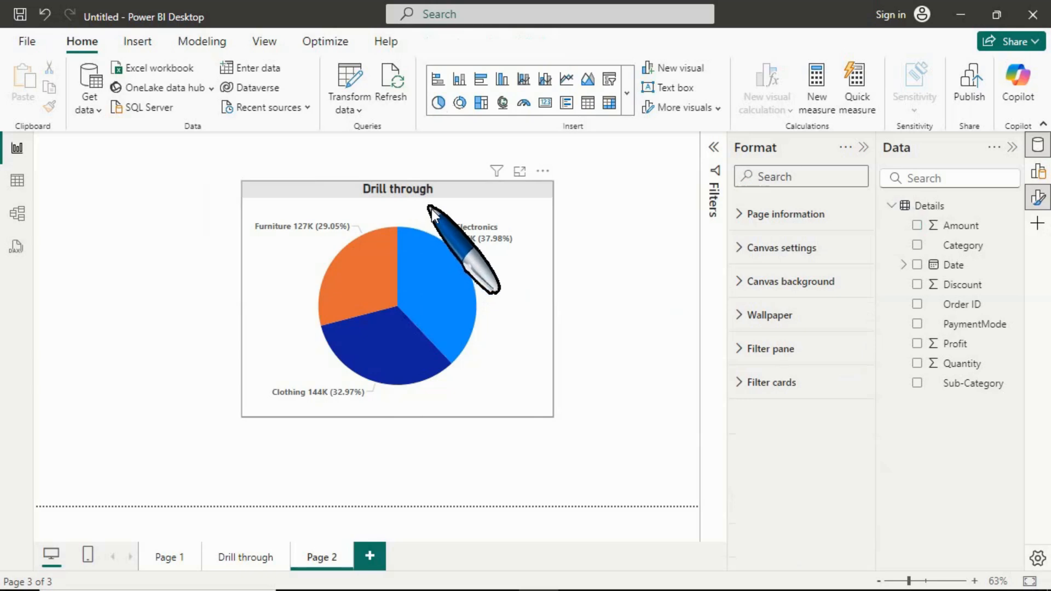
Check the drill-through options available for the Electronics slice on Page 2 without following them.
right_click(437, 270)
mouse_move(499, 402)
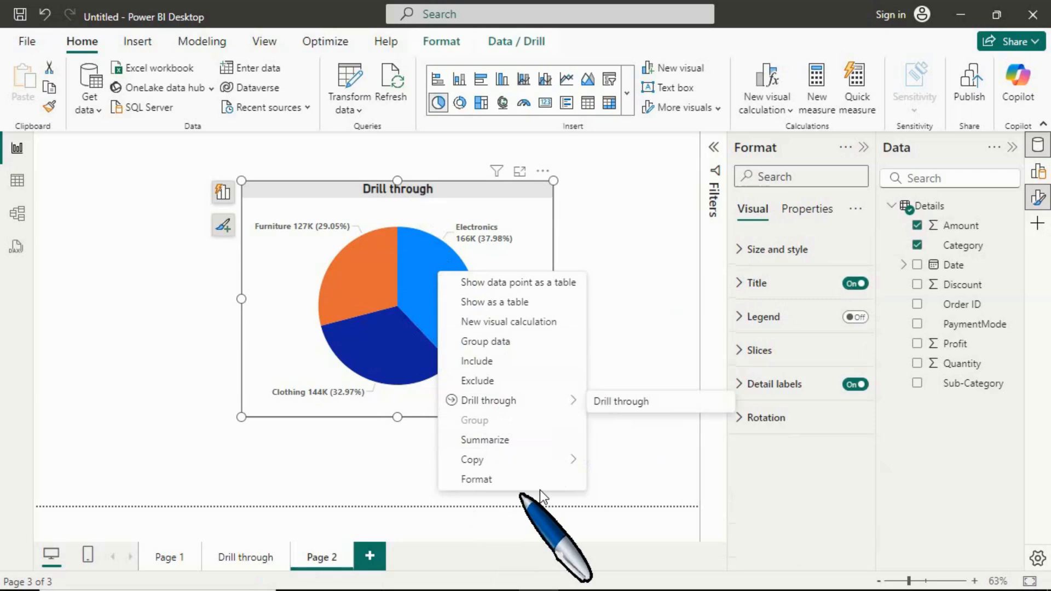
click(644, 305)
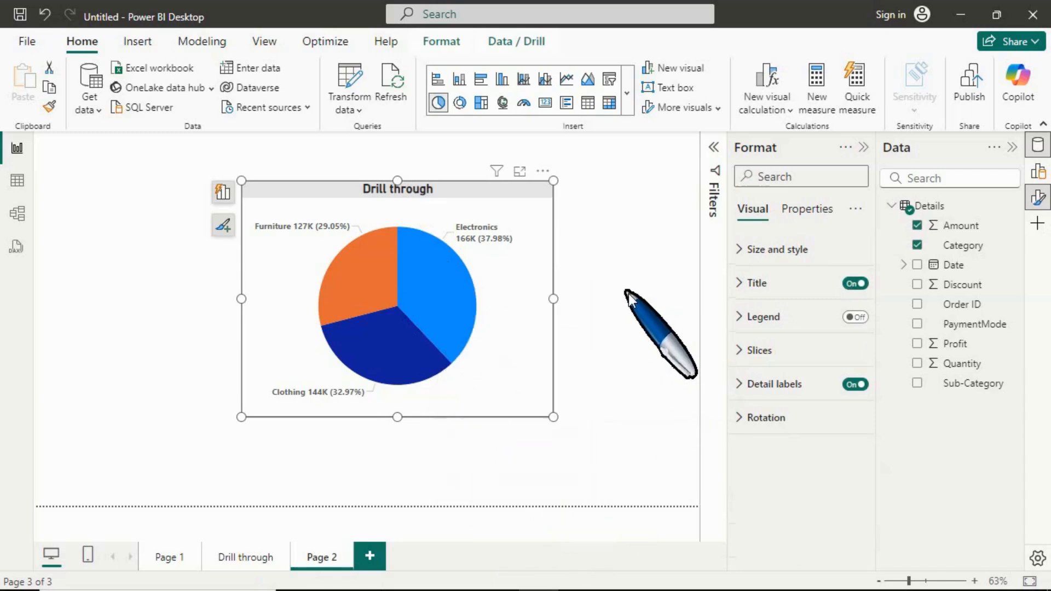
click(628, 294)
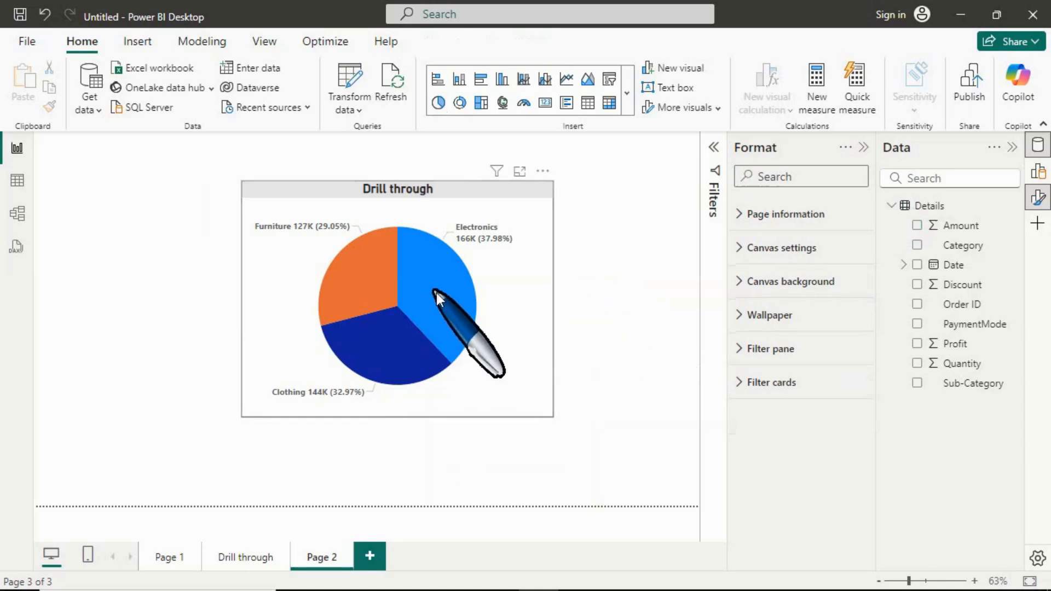
Add a new report page after Page 2 and name it "Drill through 2".
click(371, 557)
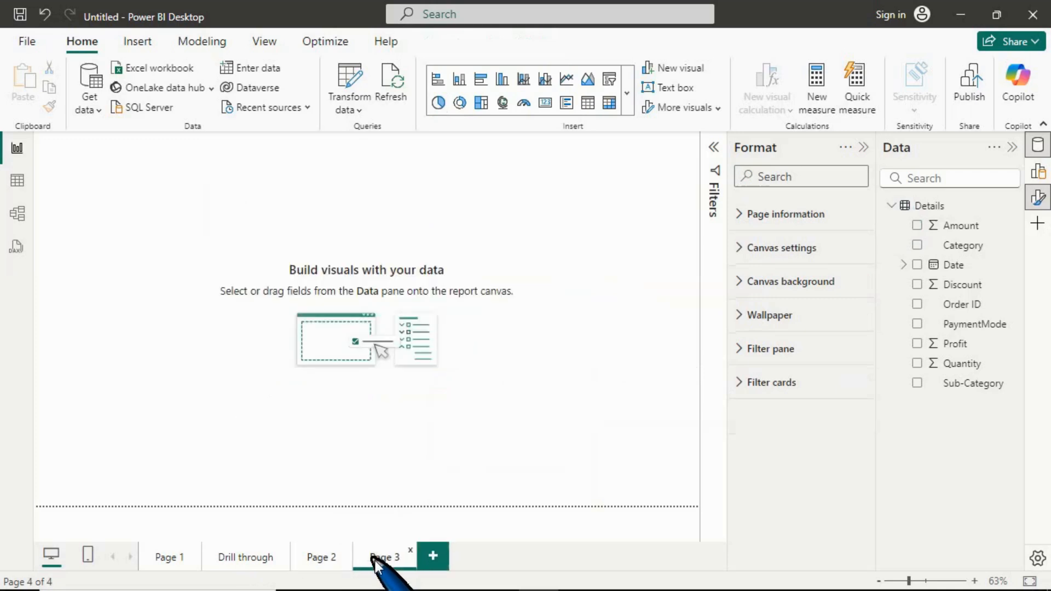
double_click(256, 564)
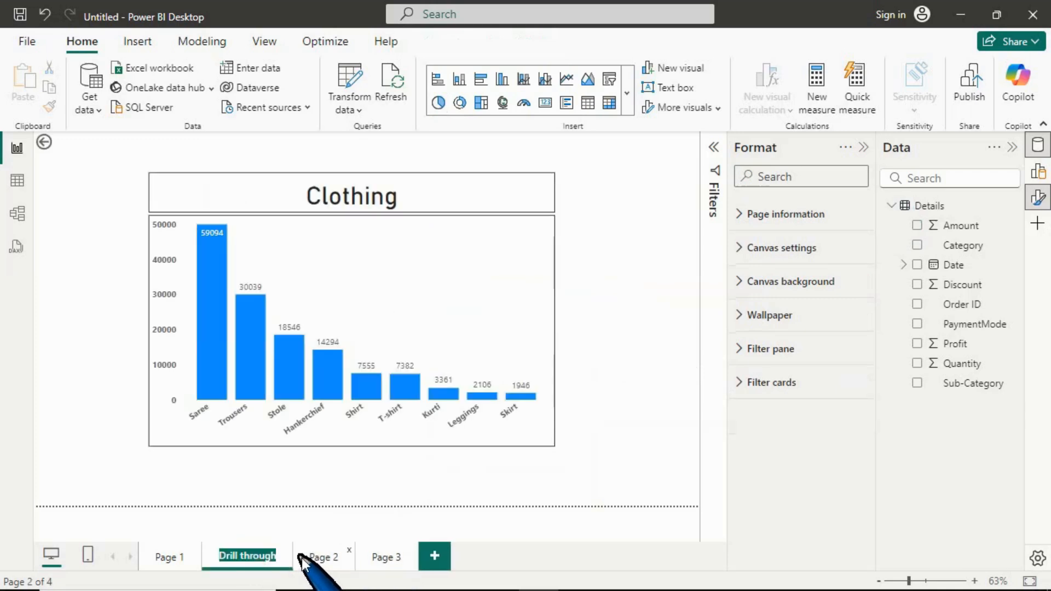
click(403, 566)
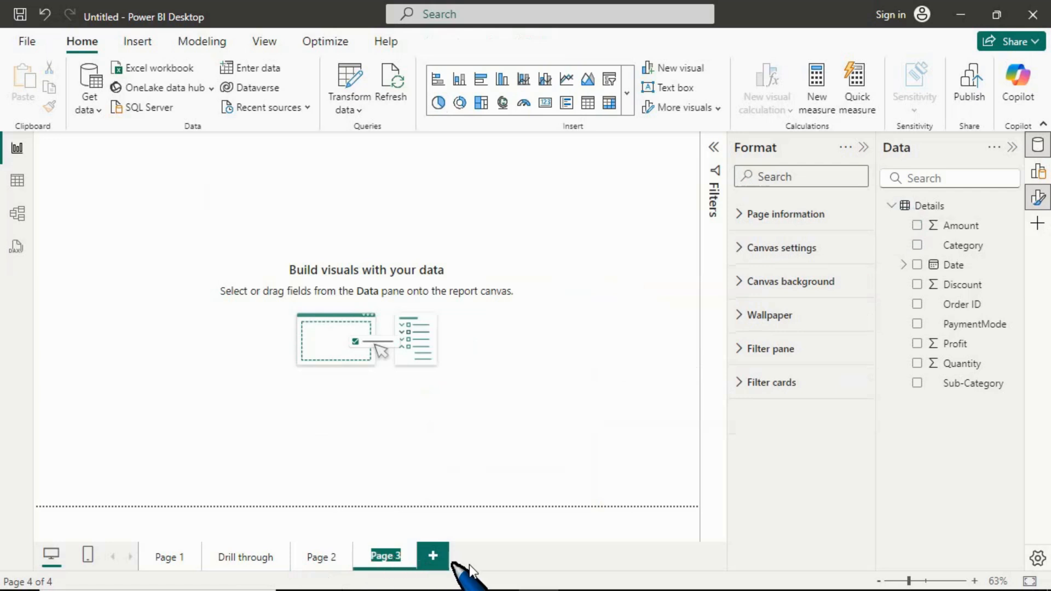
key(ctrl+v)
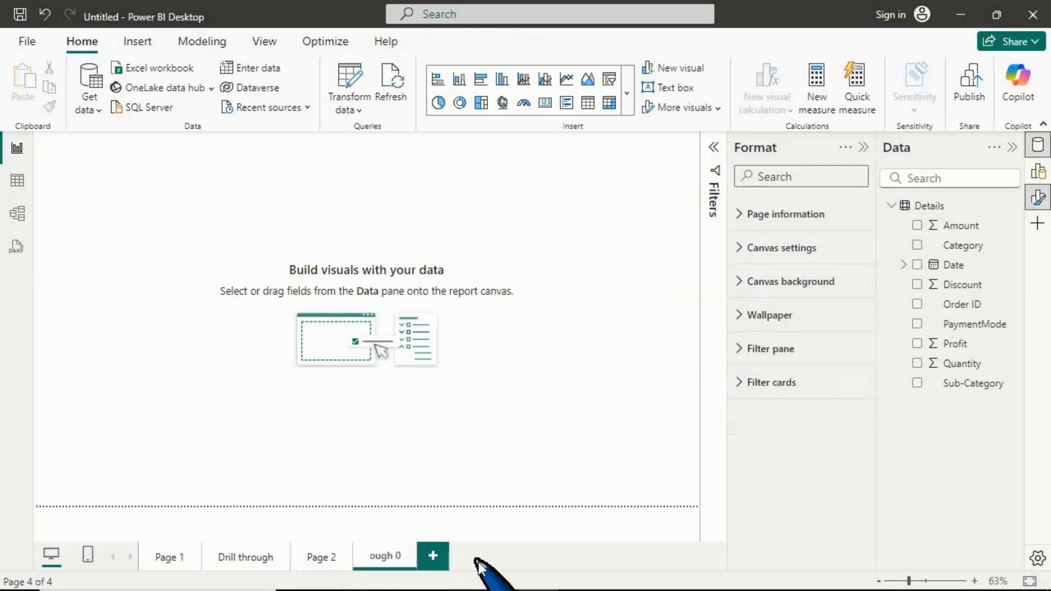
key(Return)
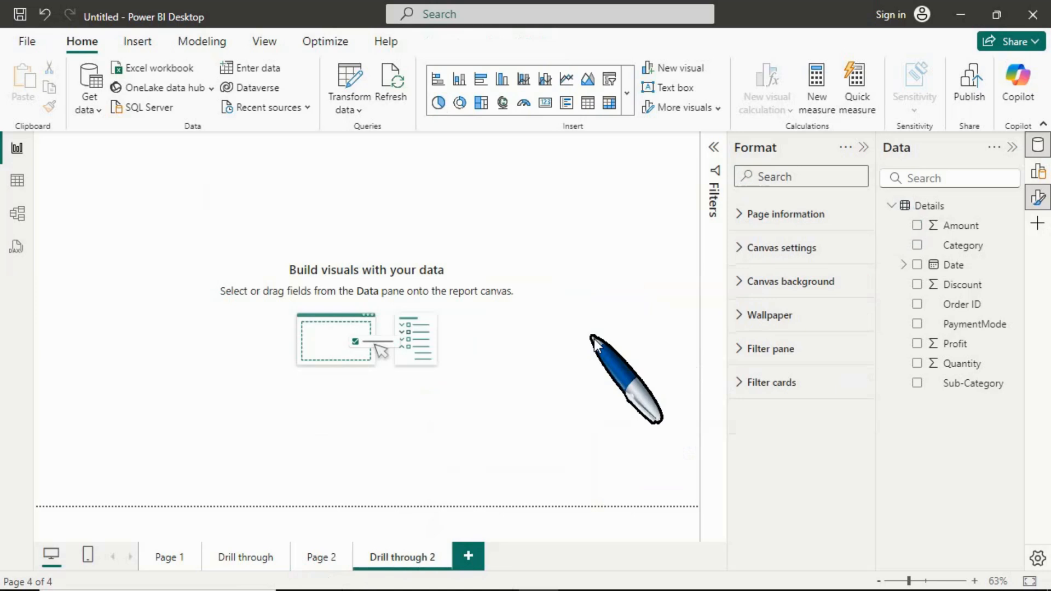
Add an enlarged clustered column chart to the Drill through 2 page with Sub-Category on the X-axis and the sum of Amount on the Y-axis.
click(863, 146)
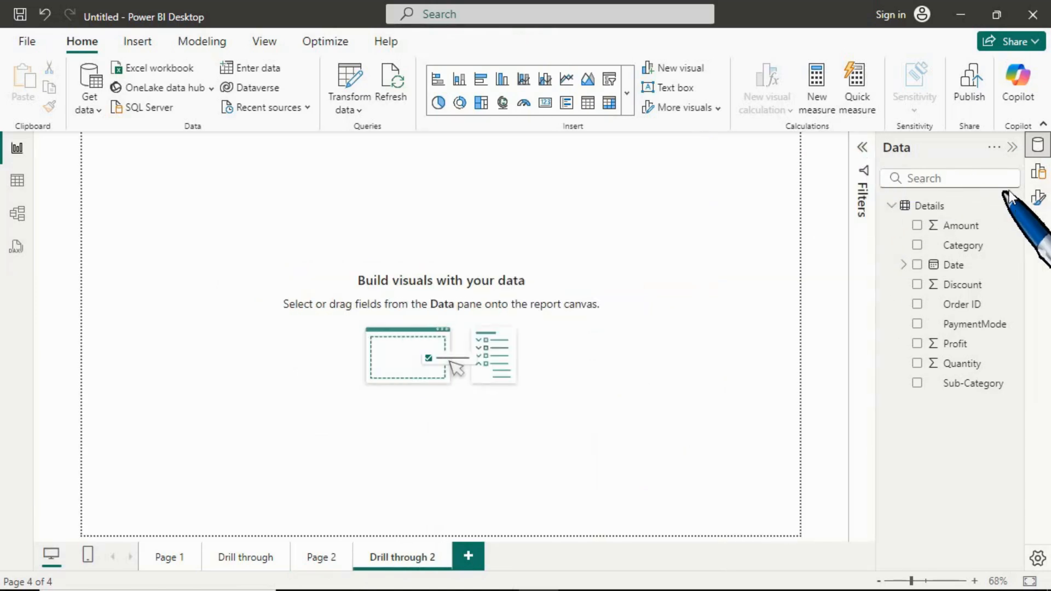
click(1038, 173)
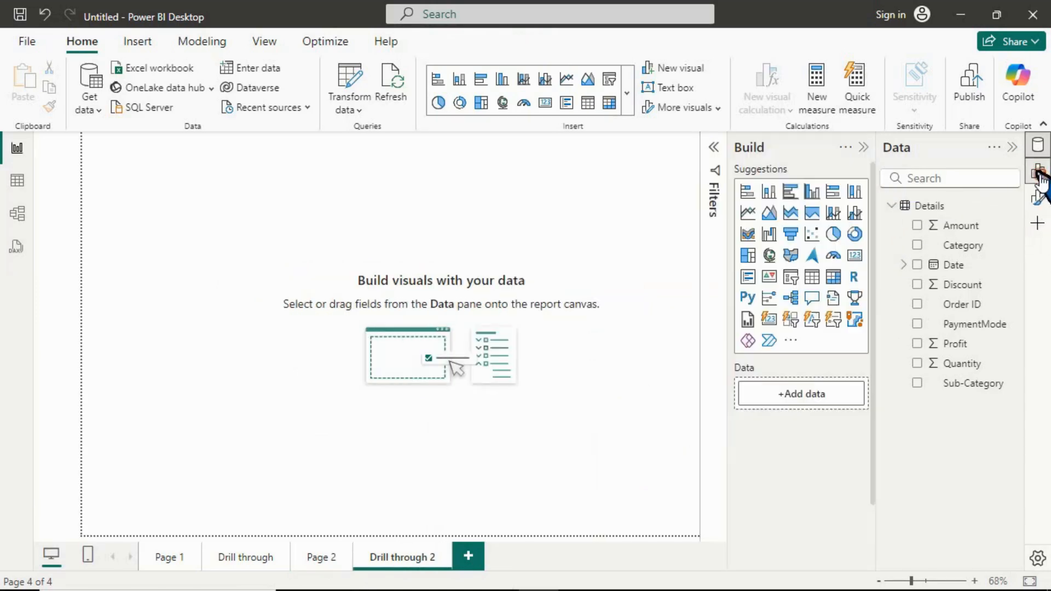
click(814, 191)
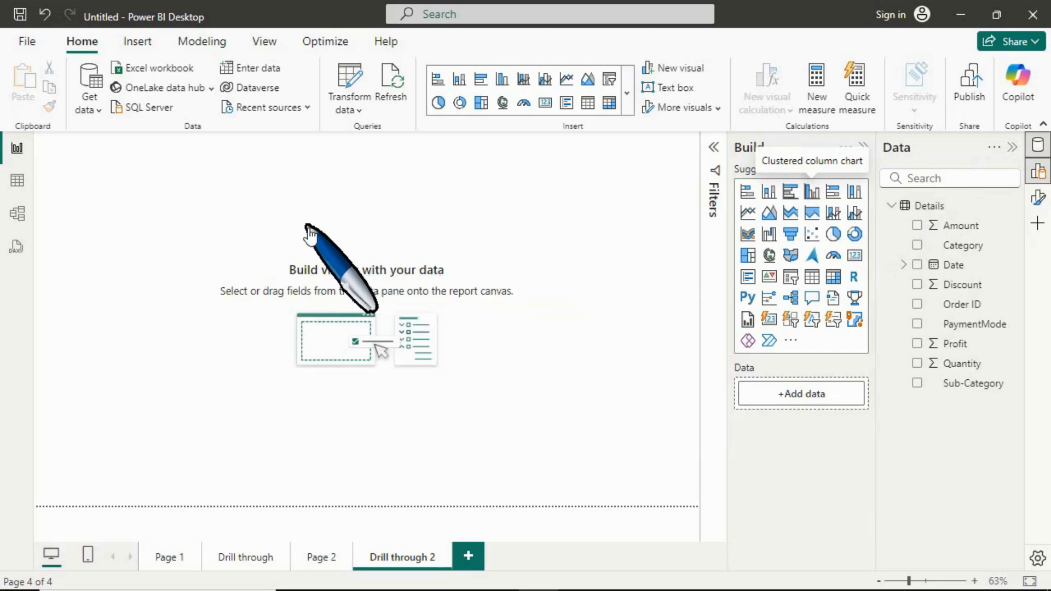
drag(119, 165, 388, 223)
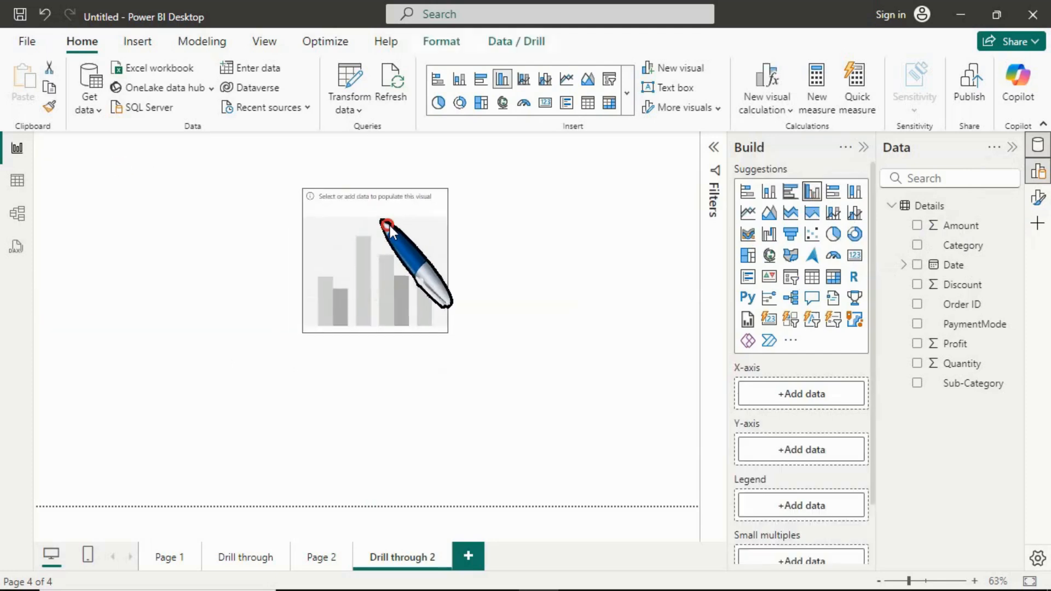
drag(966, 390, 791, 393)
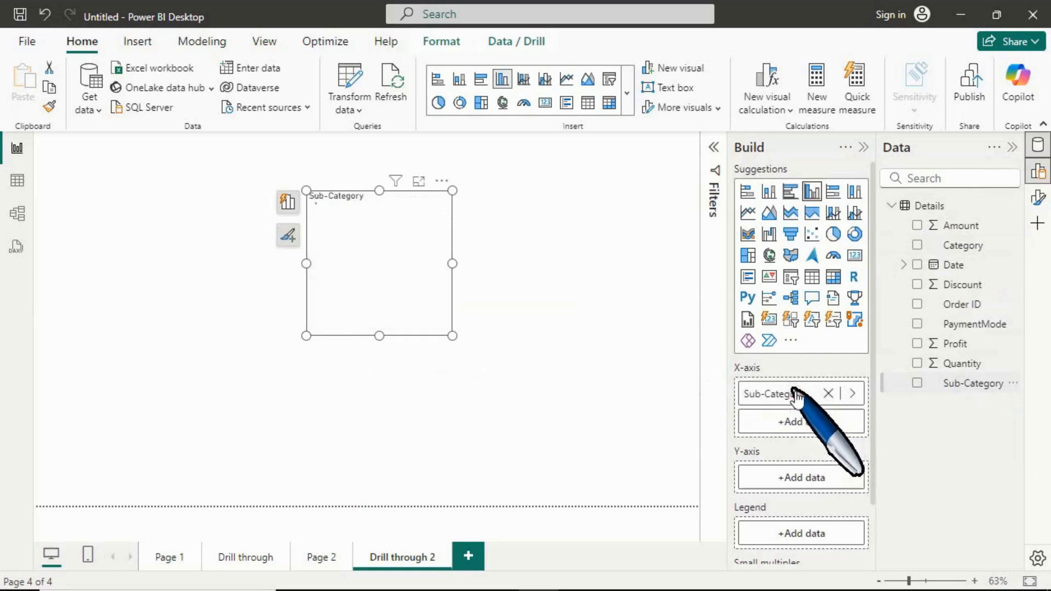
drag(984, 225, 813, 484)
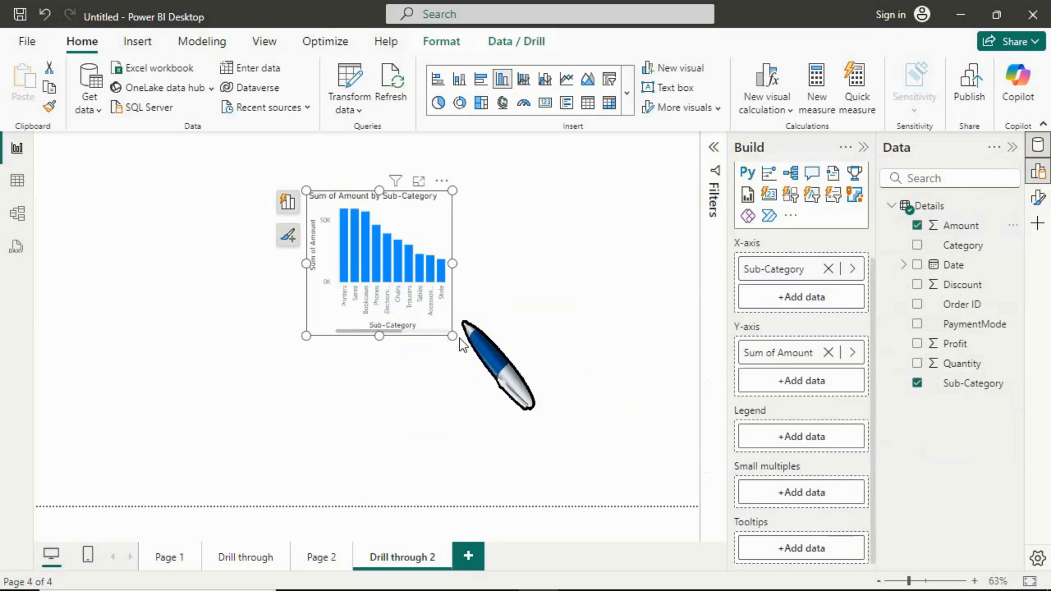
drag(452, 335, 574, 436)
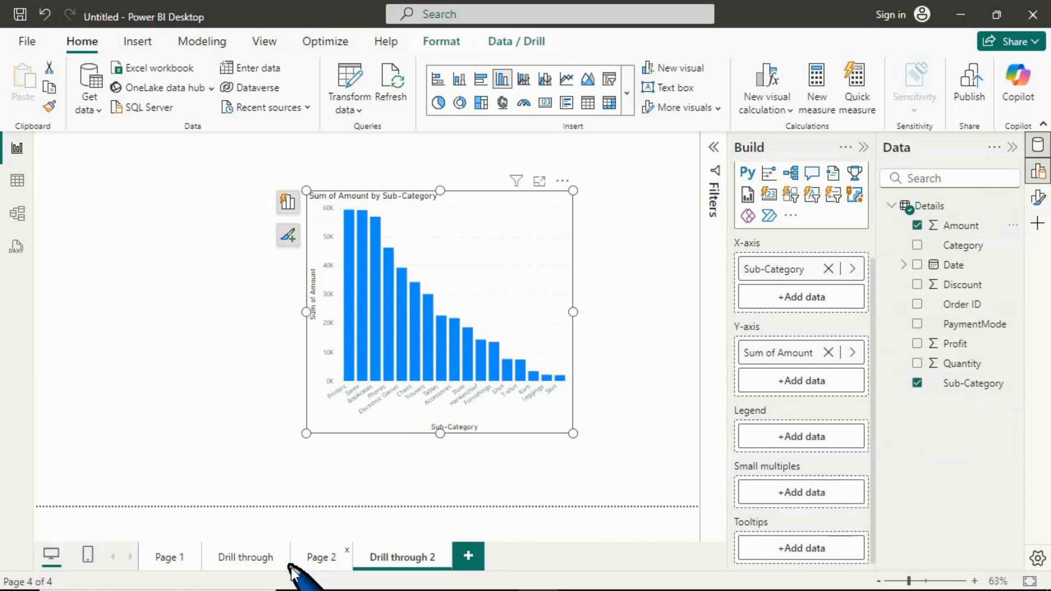
Copy the column chart formatting from the Drill through page onto the column chart on Drill through 2 with Format Painter.
click(249, 558)
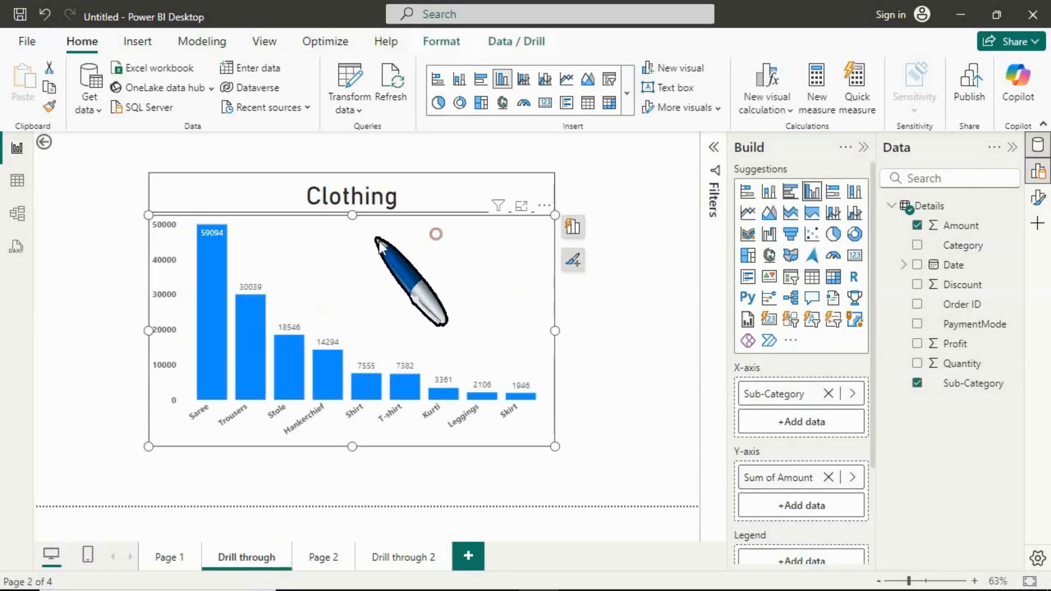
click(50, 107)
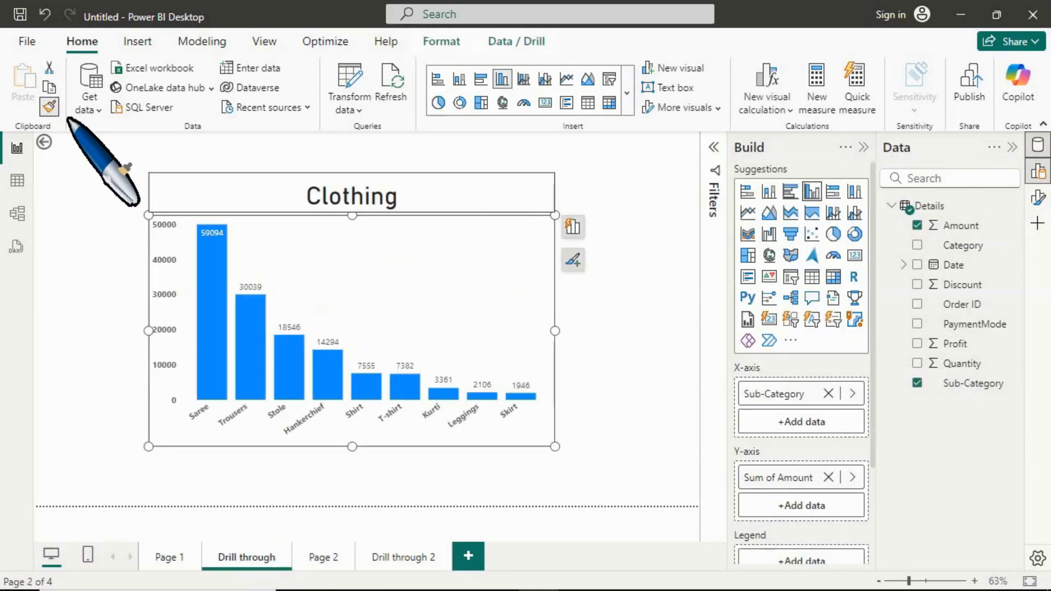
click(437, 557)
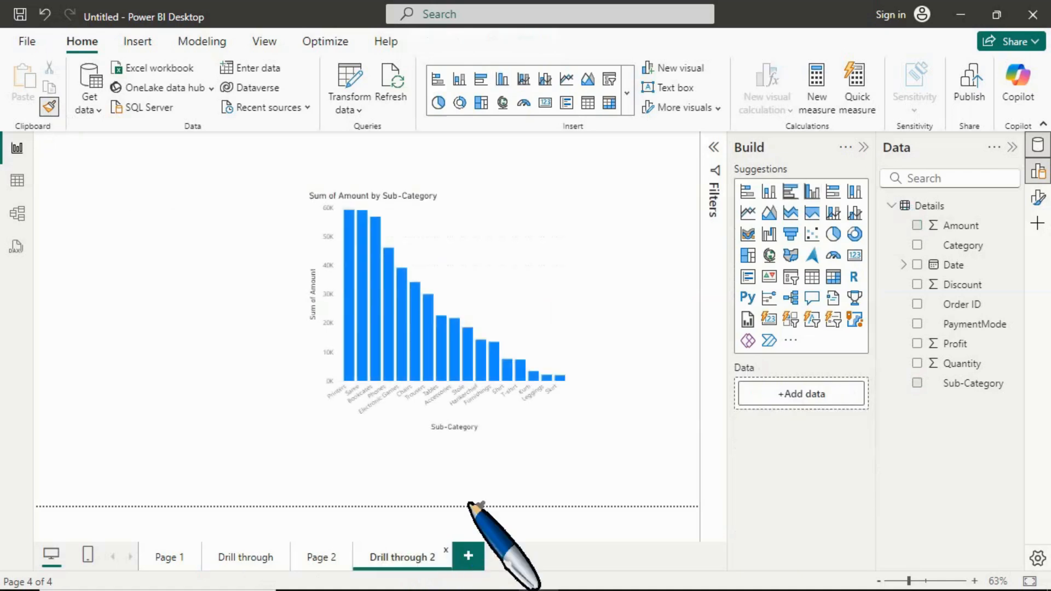
click(516, 222)
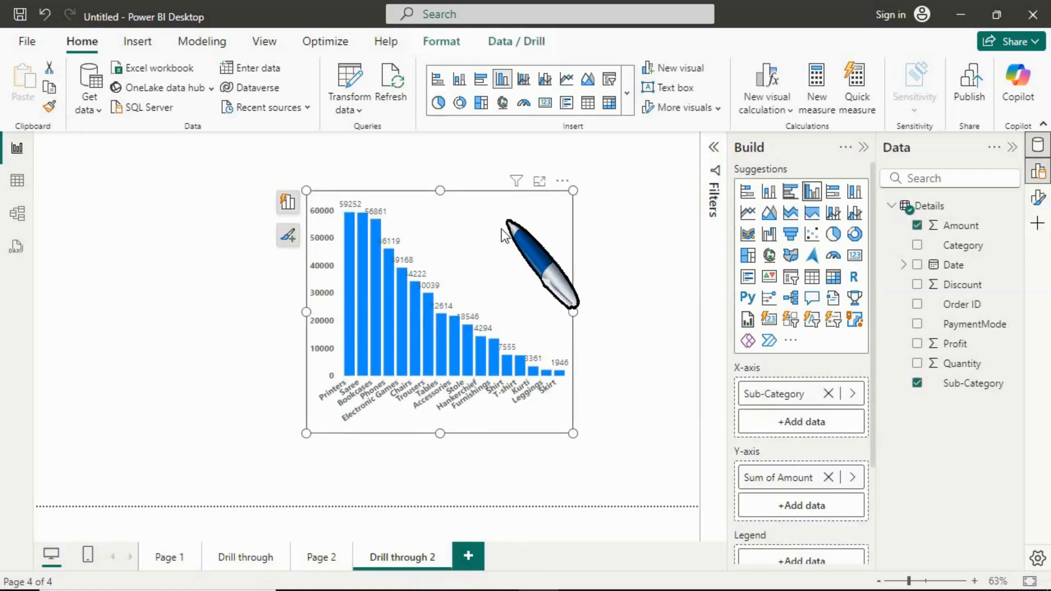
Reposition the column chart on Drill through 2 and widen it so the columns have more room, leaving space above it.
drag(495, 205, 383, 198)
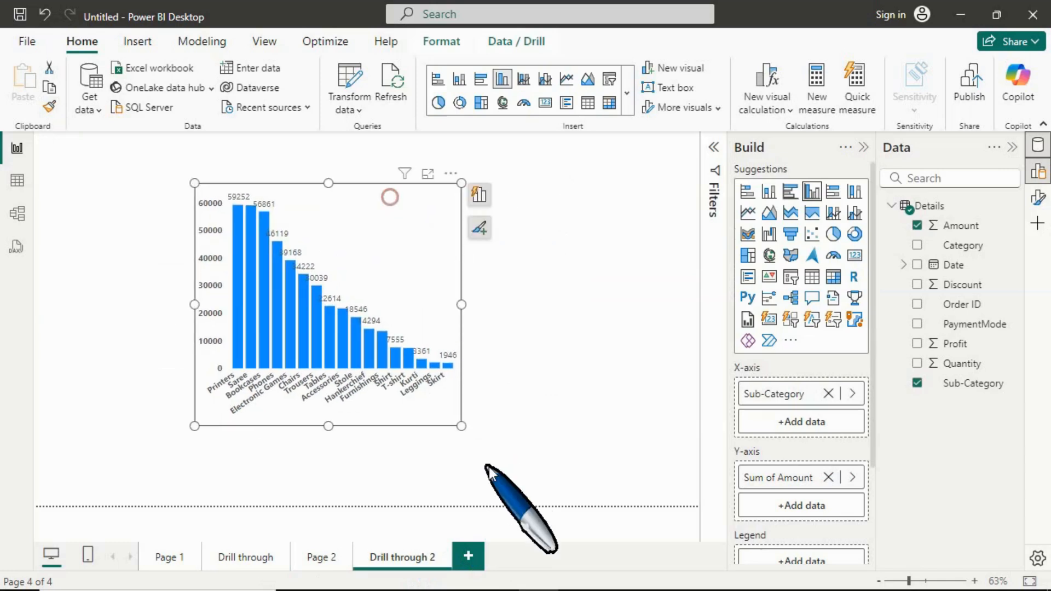
drag(461, 427, 653, 456)
drag(510, 206, 480, 215)
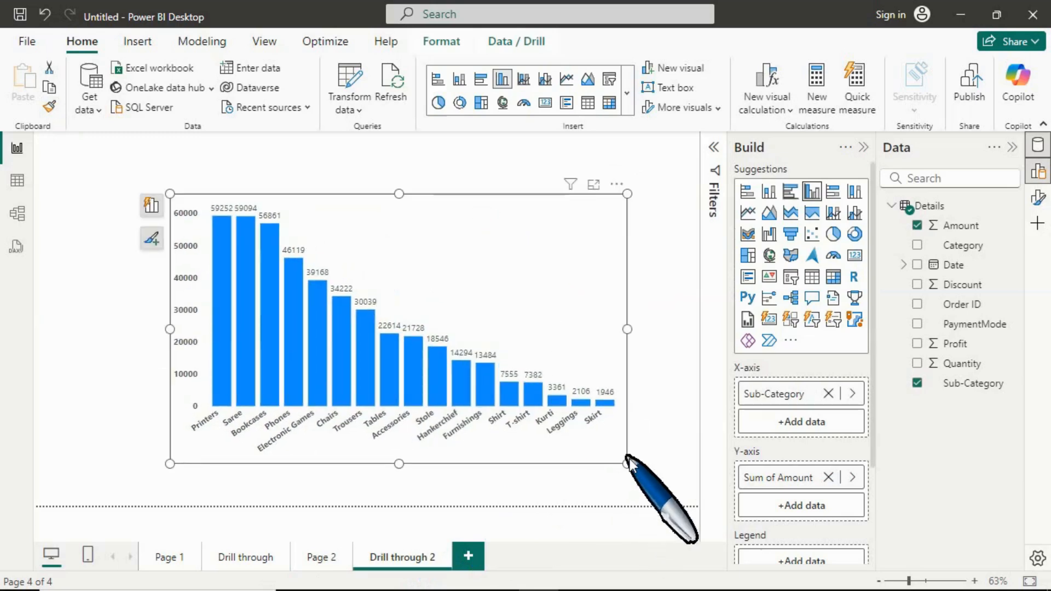
drag(627, 464, 593, 442)
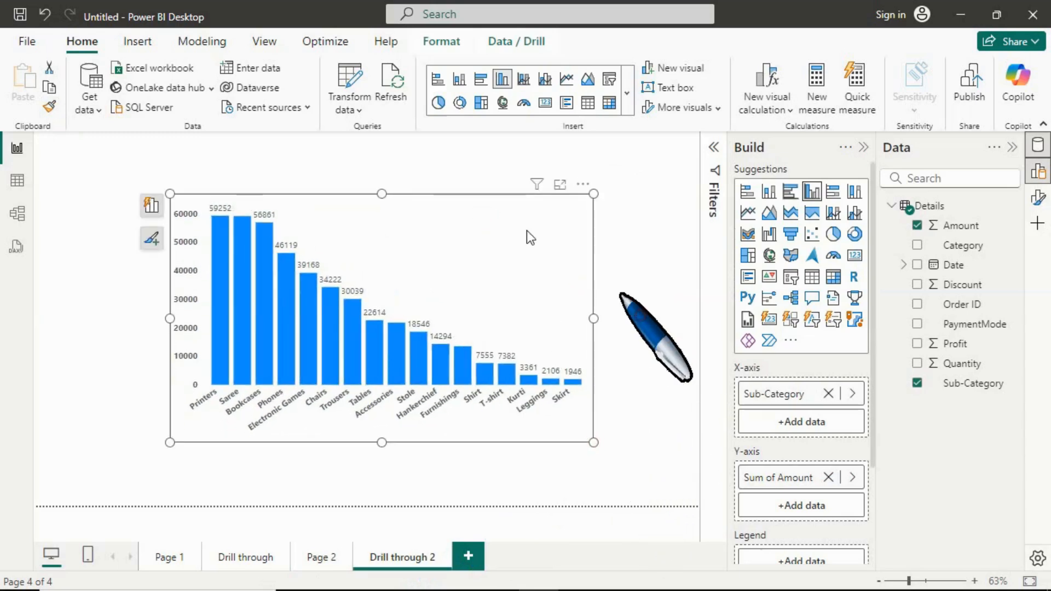
click(196, 171)
Examine which visual type and field the heading above the chart on the Drill through page uses.
click(256, 557)
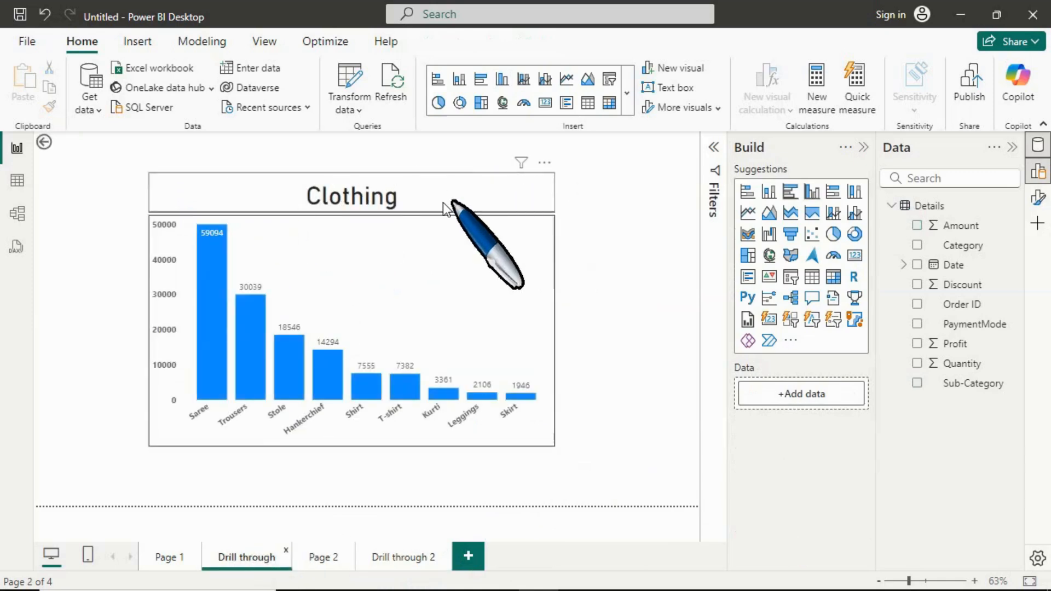
click(544, 183)
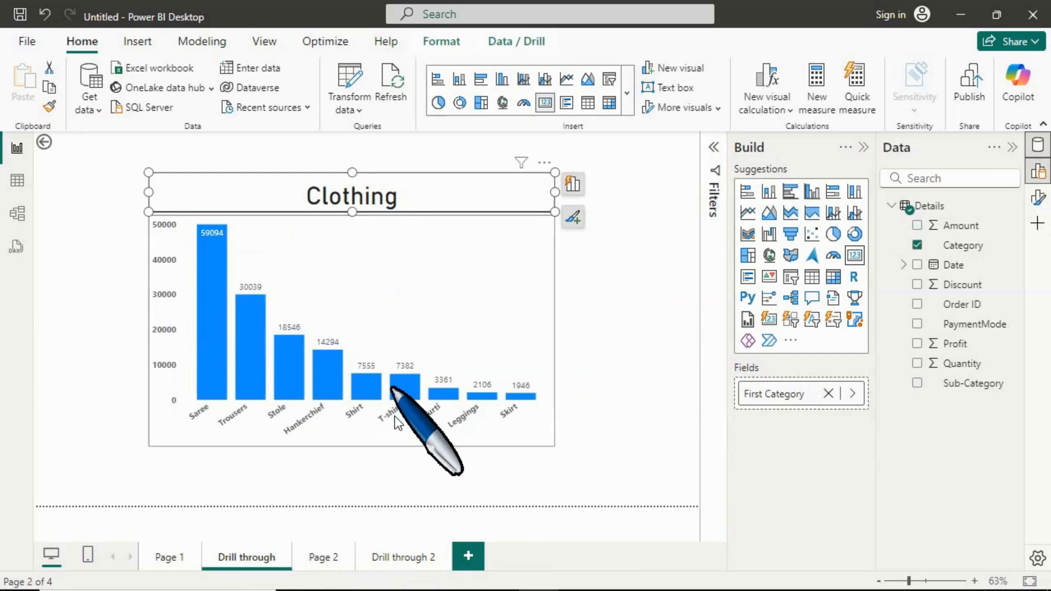
click(410, 557)
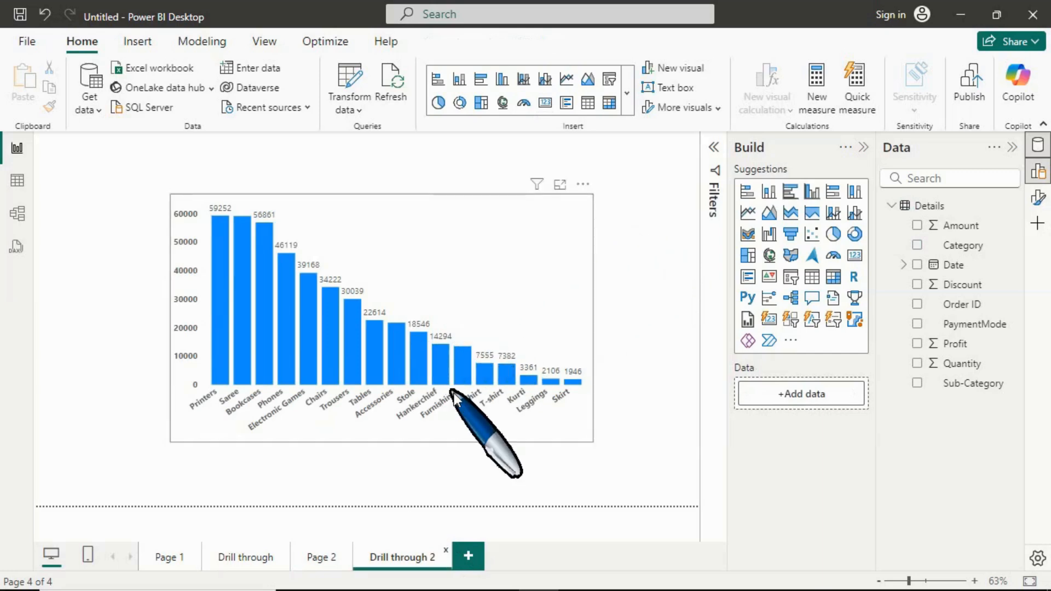
click(321, 557)
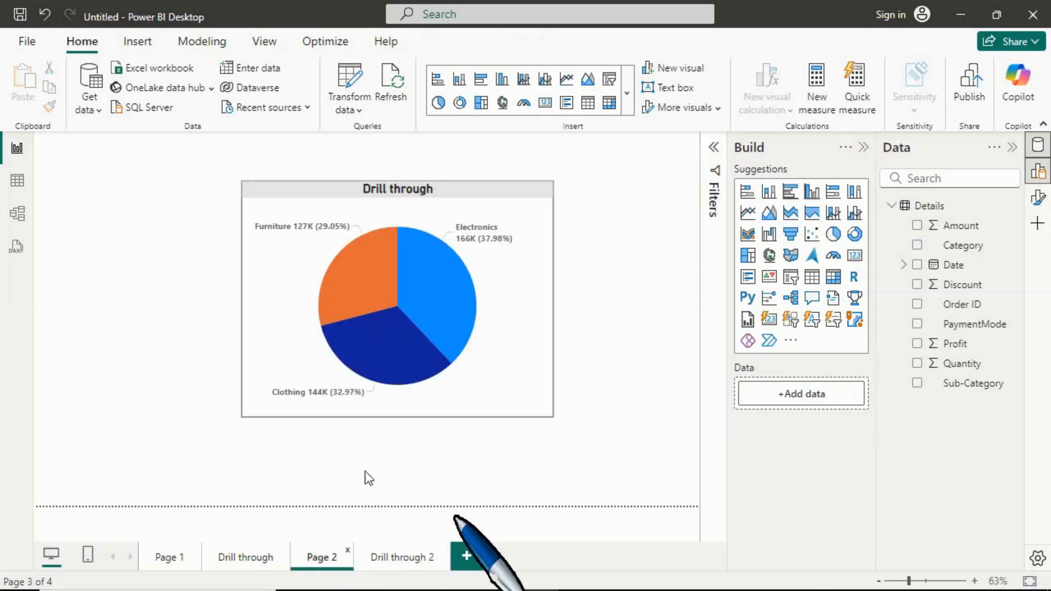
click(402, 555)
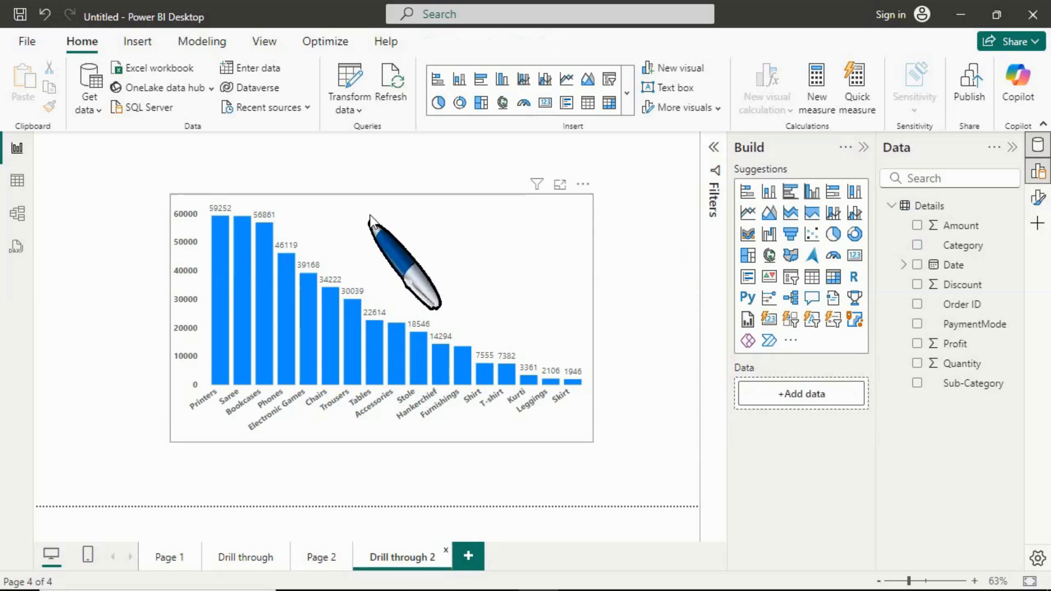
Add a card showing the first Category to Drill through 2 and place it above the column chart as a heading.
click(363, 161)
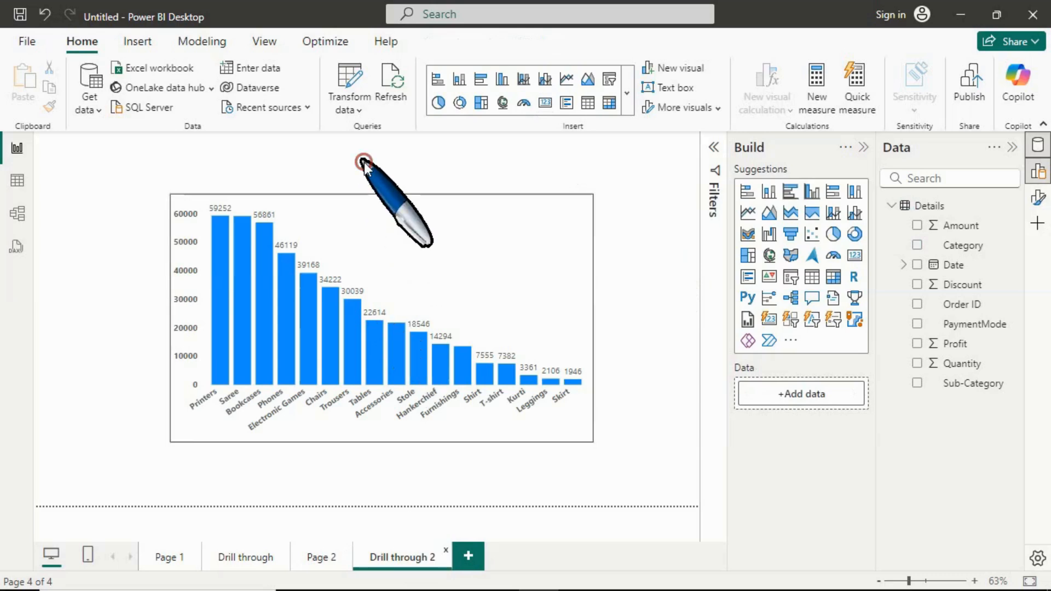
click(851, 257)
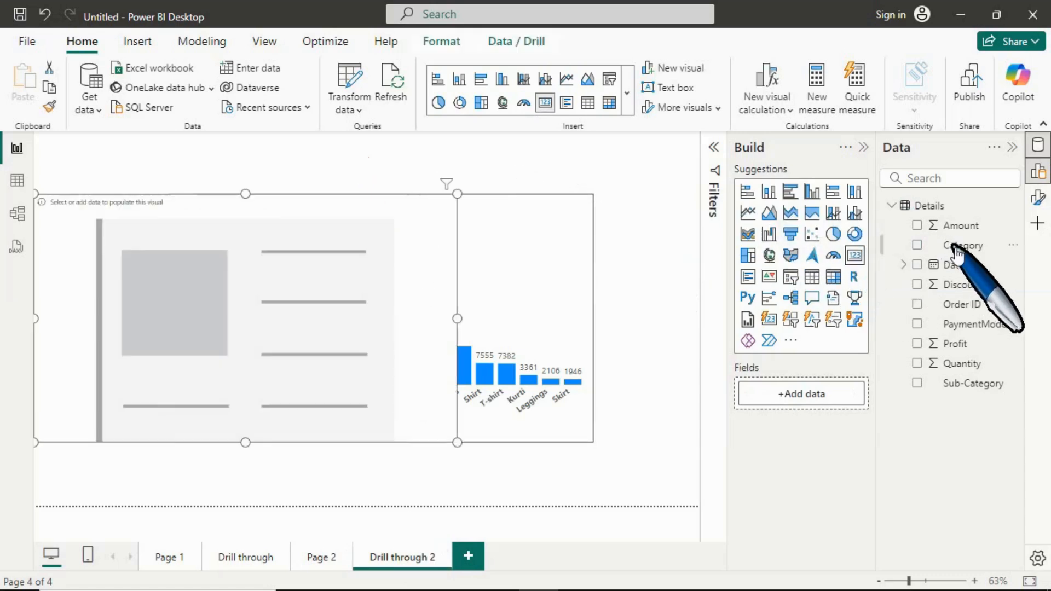
drag(972, 262, 494, 177)
drag(568, 383, 432, 185)
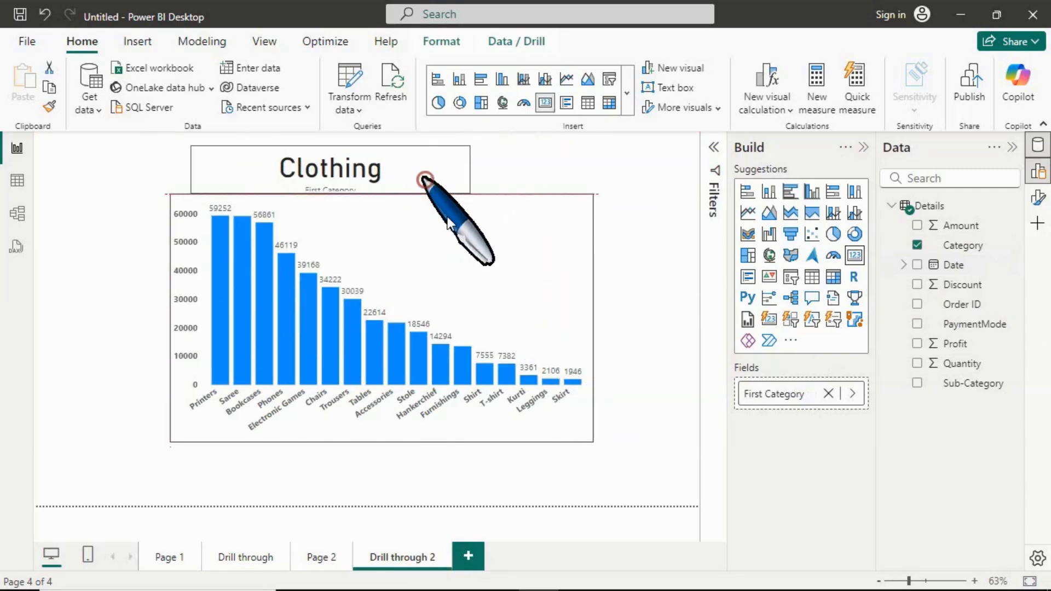
Reduce the column chart's width and height and move the Category card down to sit just above it.
click(596, 209)
drag(598, 195, 520, 244)
drag(355, 176, 345, 217)
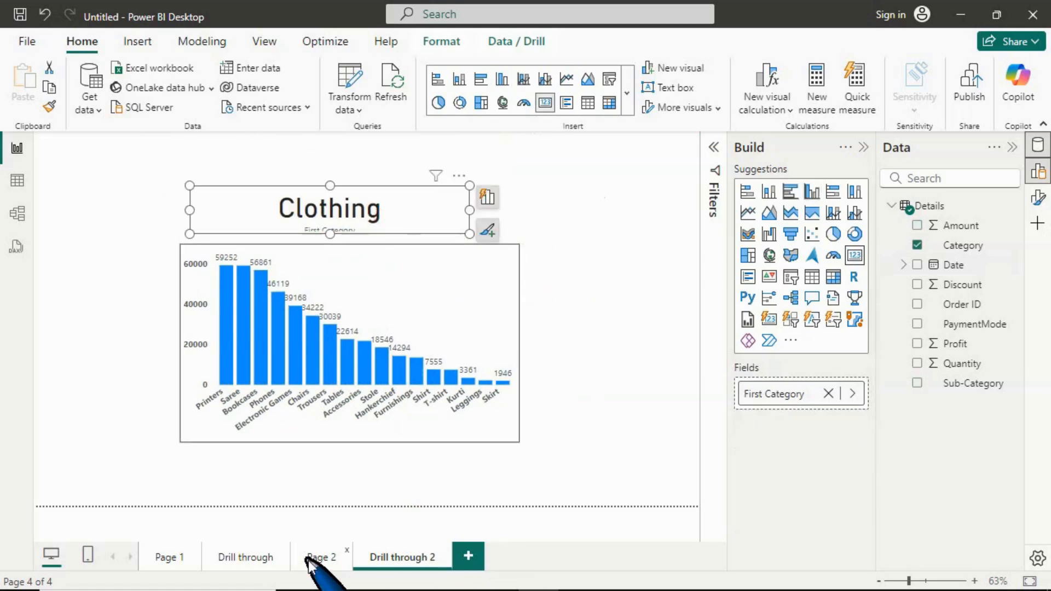
Copy the Category card formatting from the Drill through page onto the card on Drill through 2 with Format Painter.
click(268, 554)
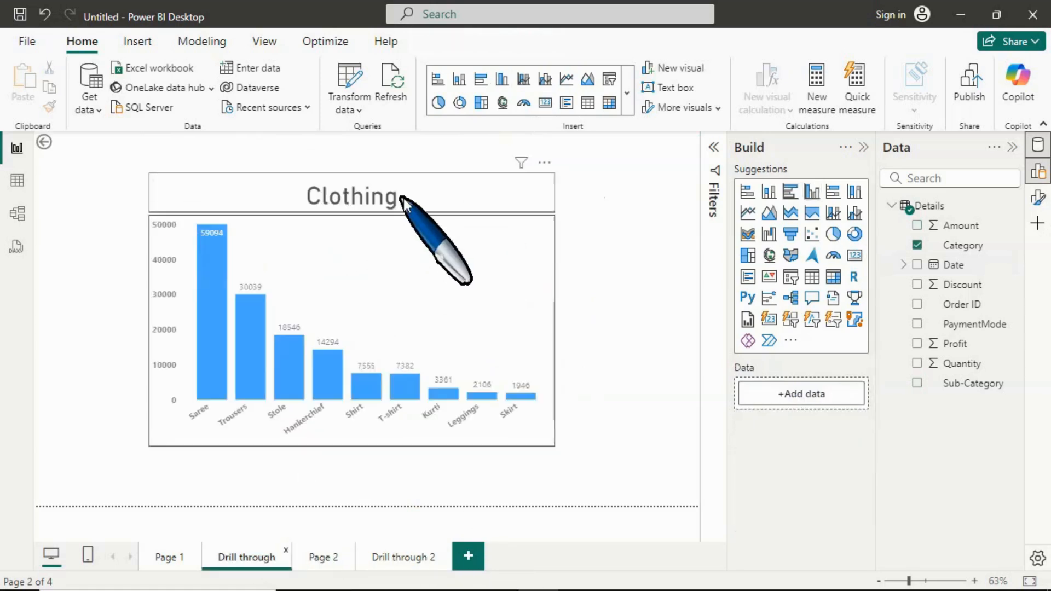
click(51, 106)
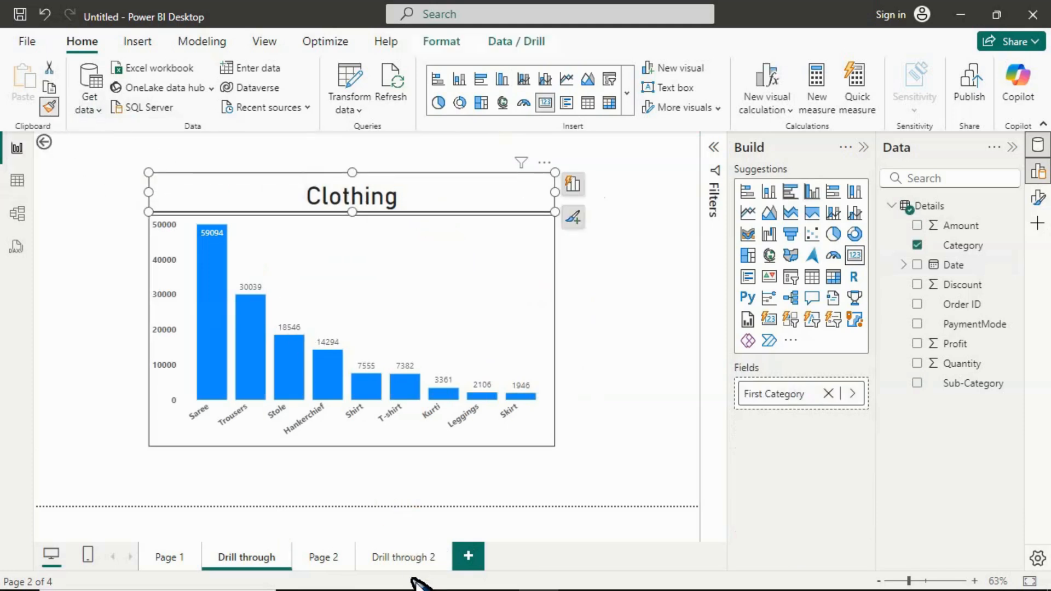
click(404, 557)
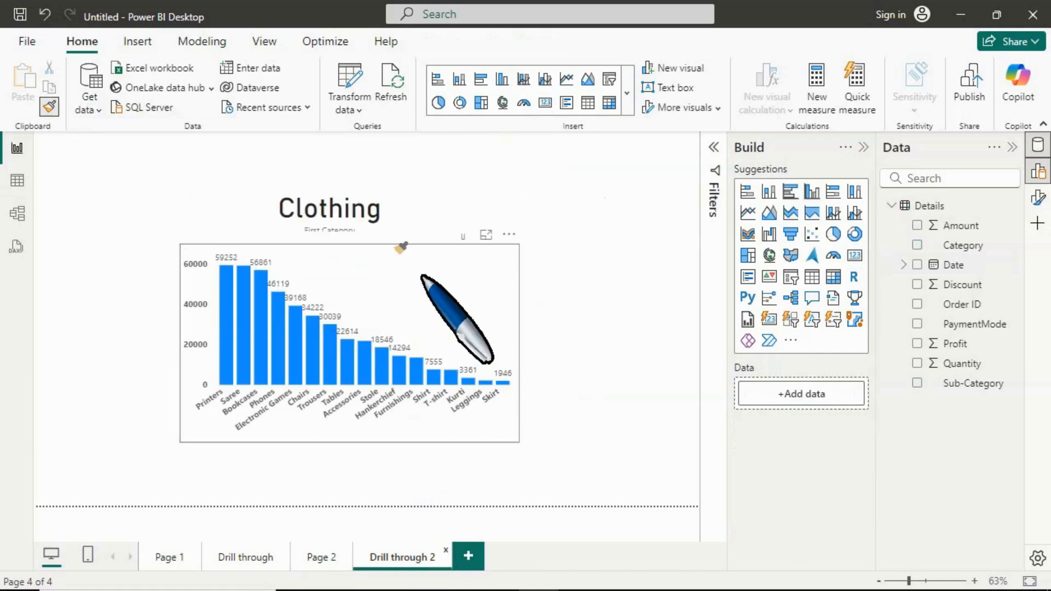
click(393, 202)
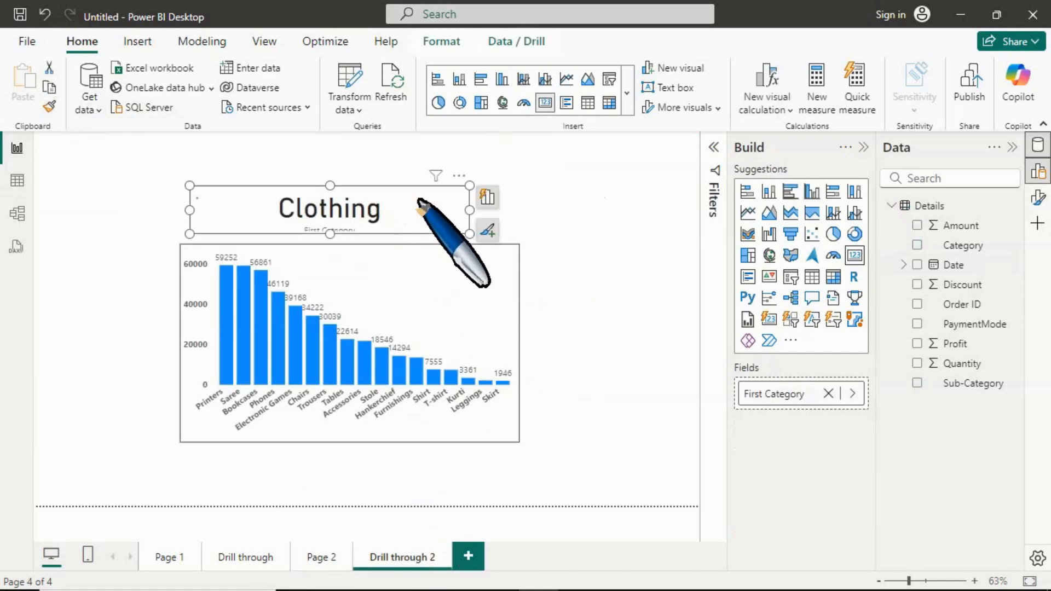
Widen the Category card on both sides to match the column chart's width and nudge it down closer to the chart.
drag(468, 212, 519, 213)
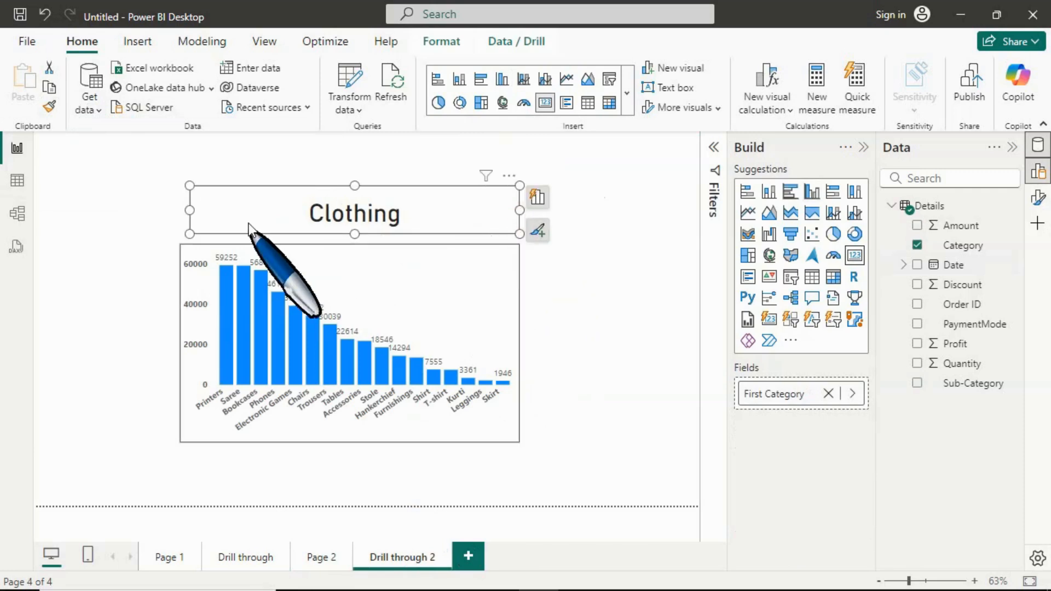
drag(189, 211, 180, 211)
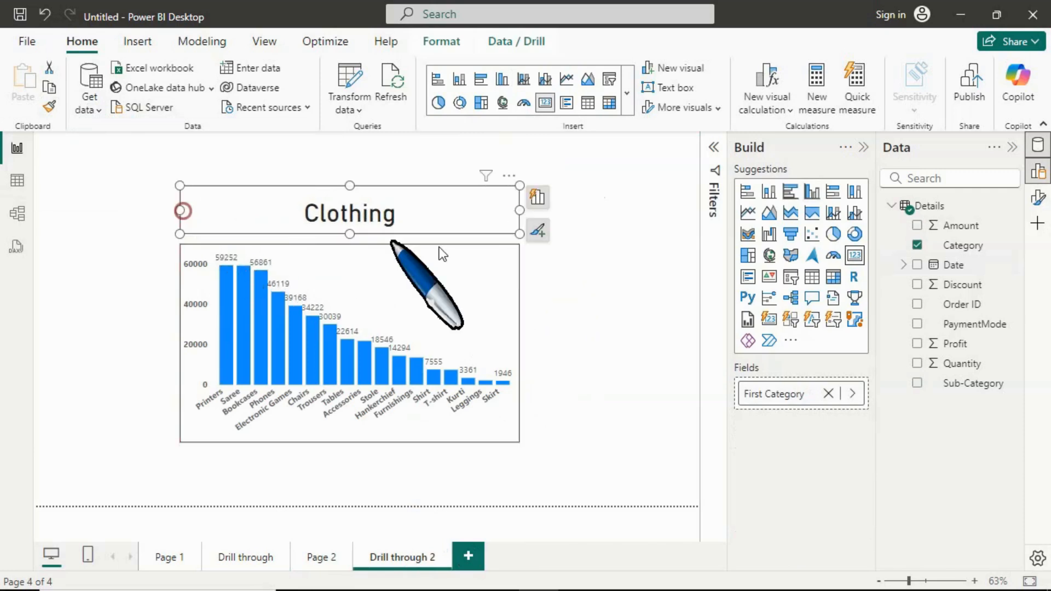
key(Down)
key(Down)
key(Down)
key(Down)
key(Down)
key(Down)
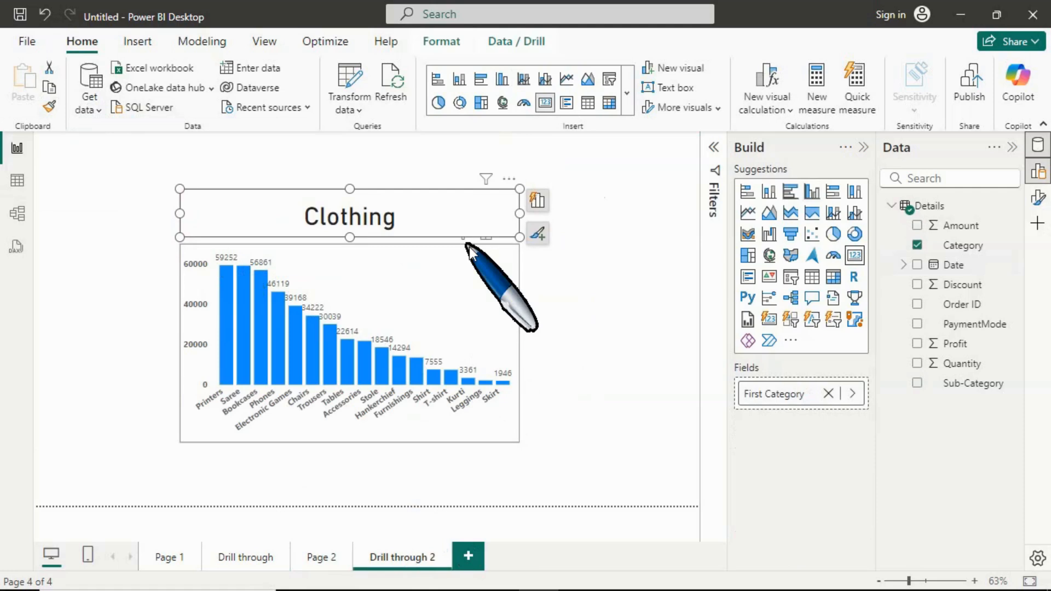
Check which drill-through targets are offered for the Electronics slice of the Page 2 pie chart.
click(597, 192)
click(323, 557)
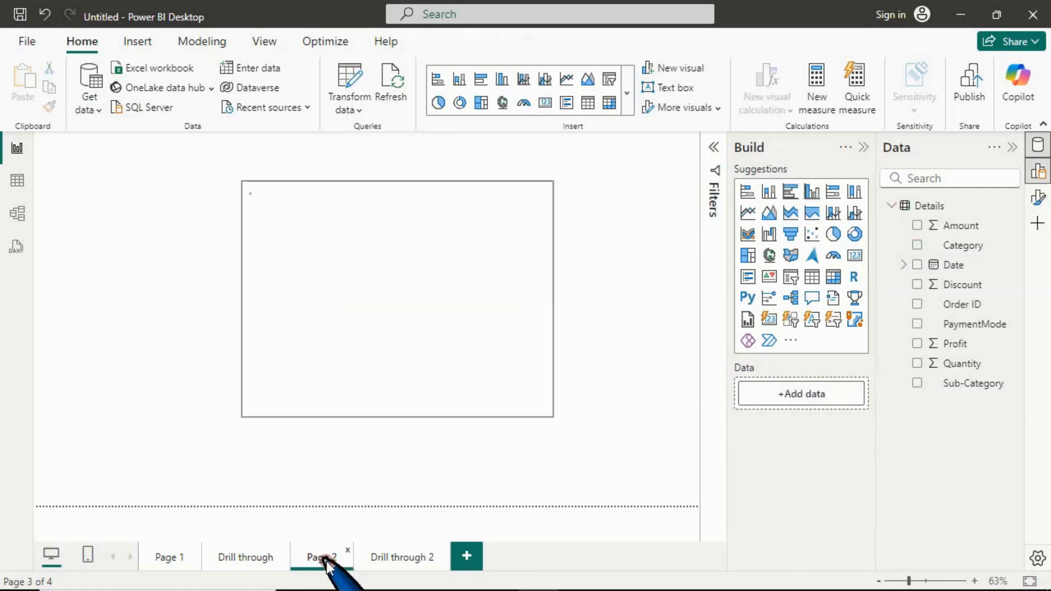
right_click(450, 295)
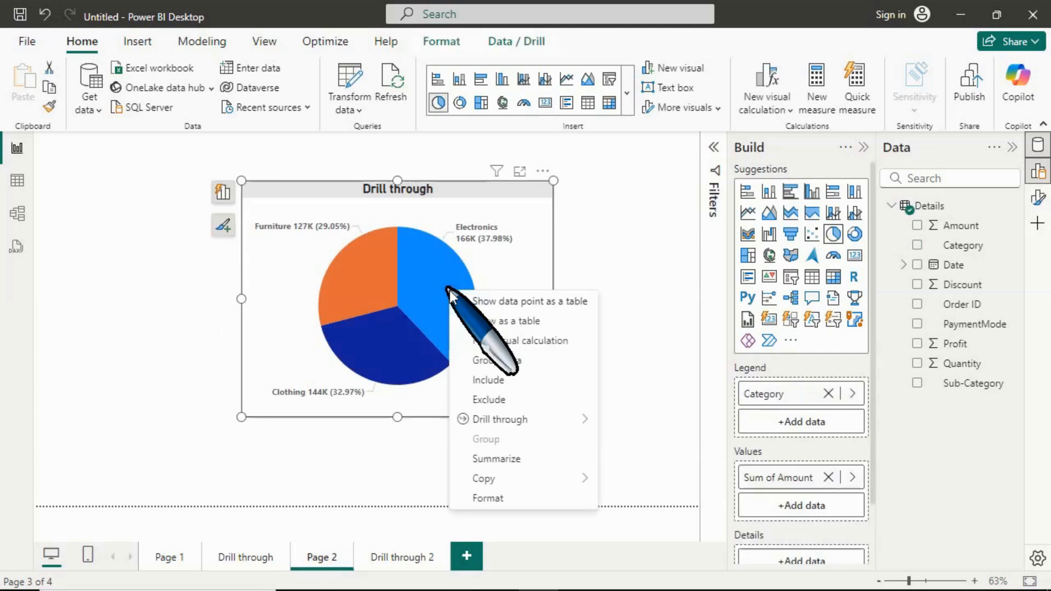
mouse_move(528, 420)
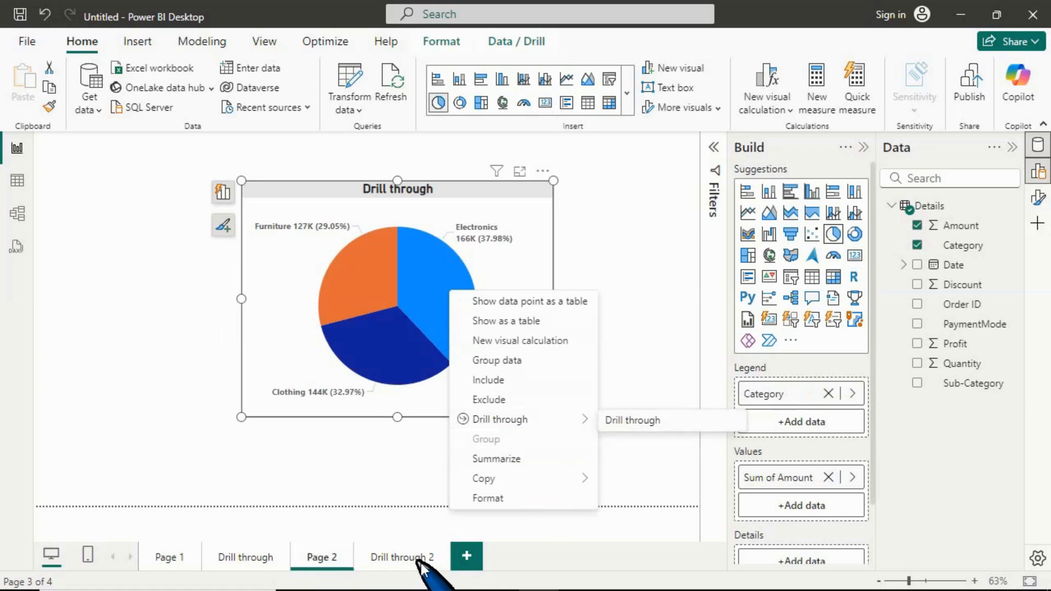
click(636, 261)
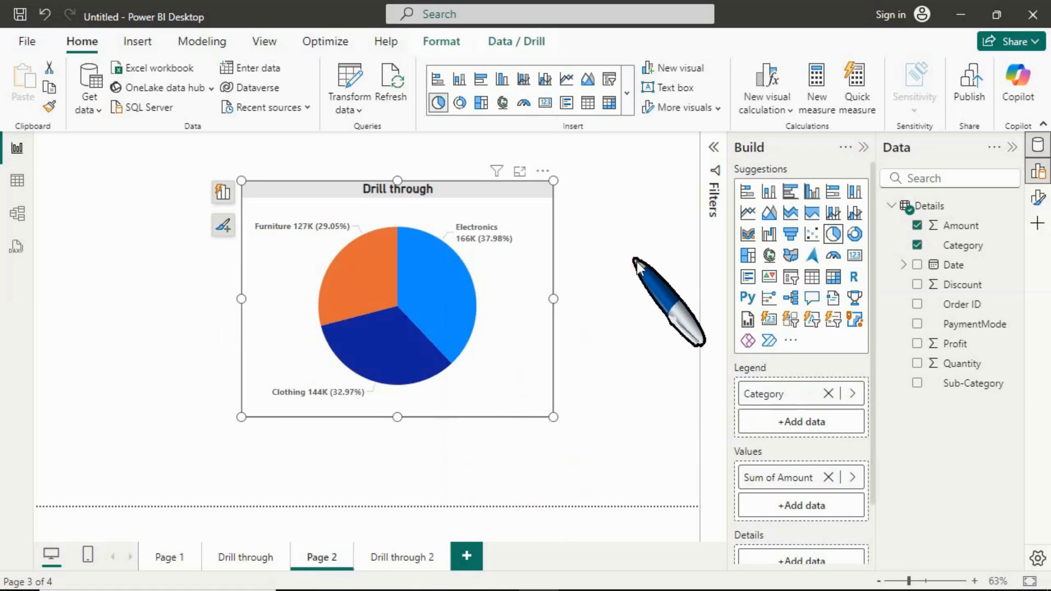
Set the Drill through 2 page's type to Drillthrough in its page information and turn on Keep all filters.
click(391, 559)
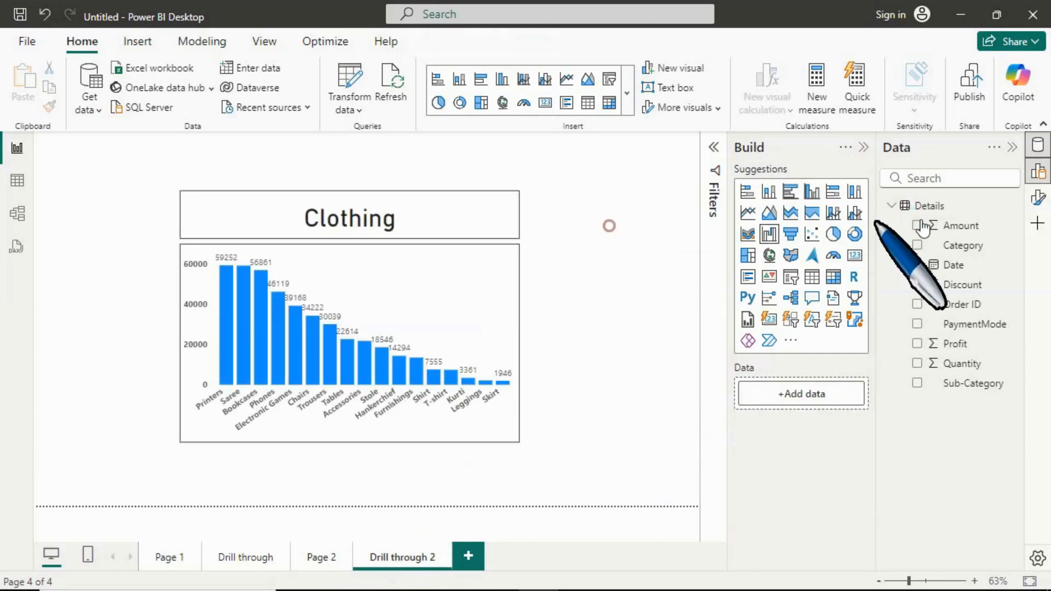
click(1037, 198)
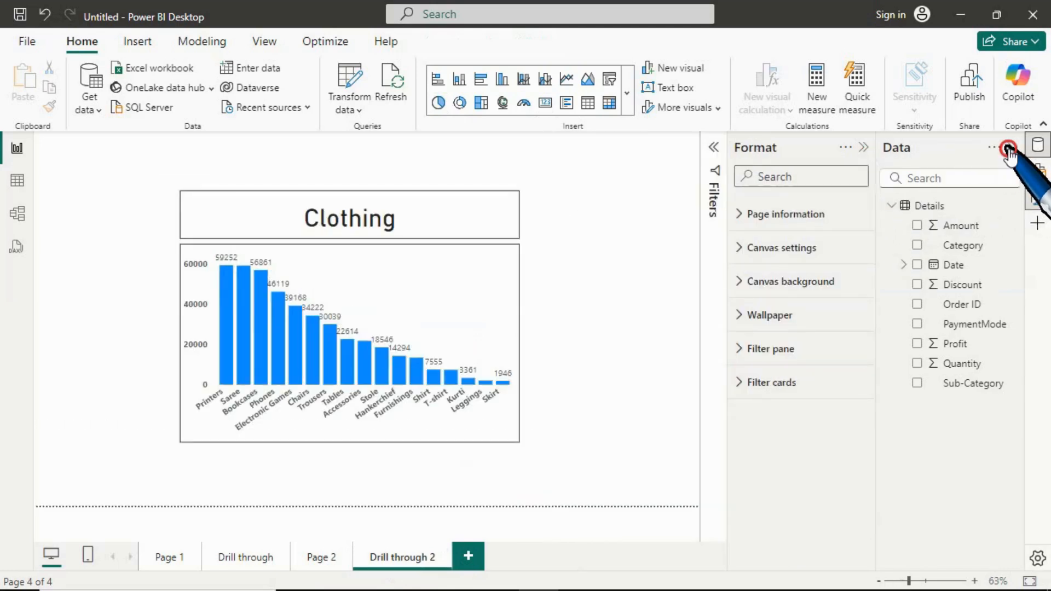
click(1008, 148)
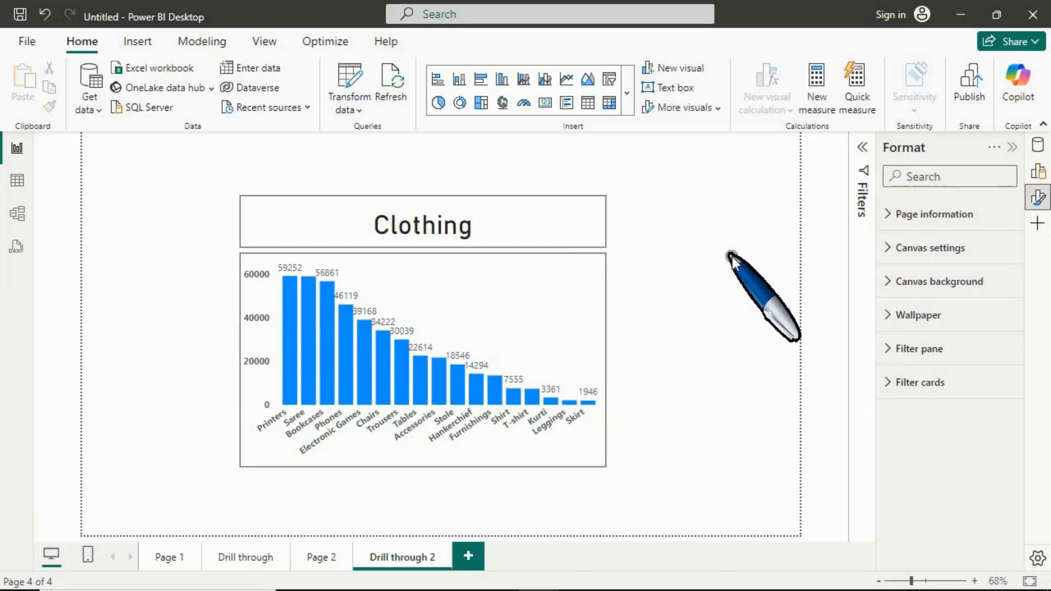
click(898, 214)
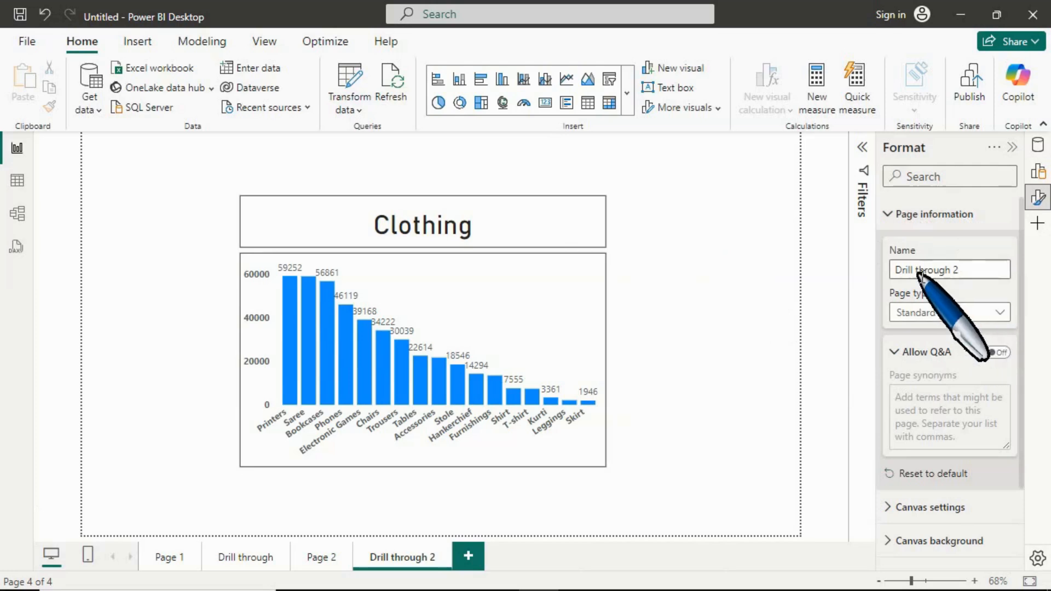
click(922, 313)
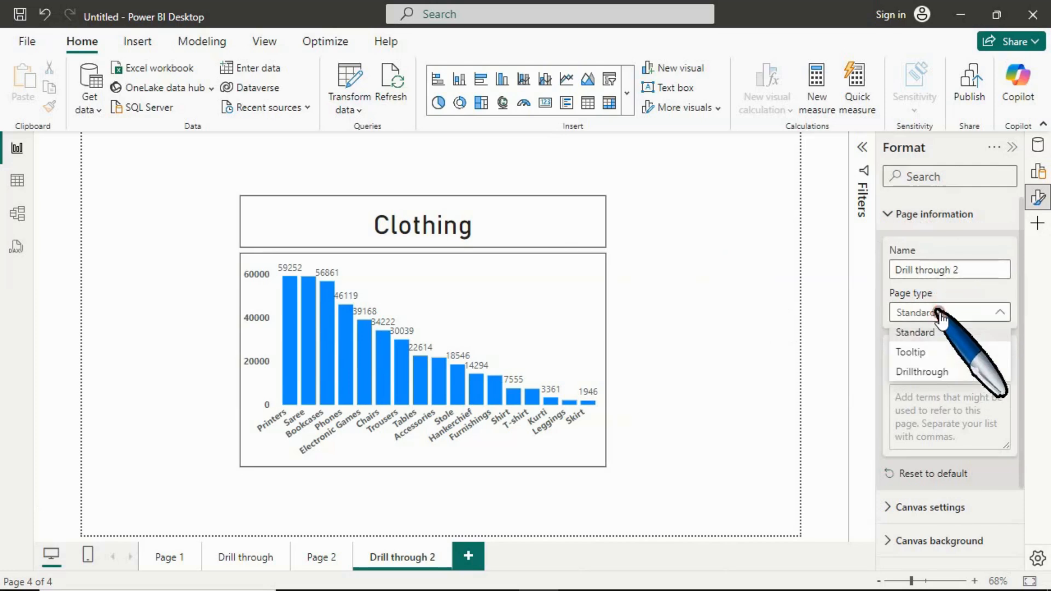
click(925, 372)
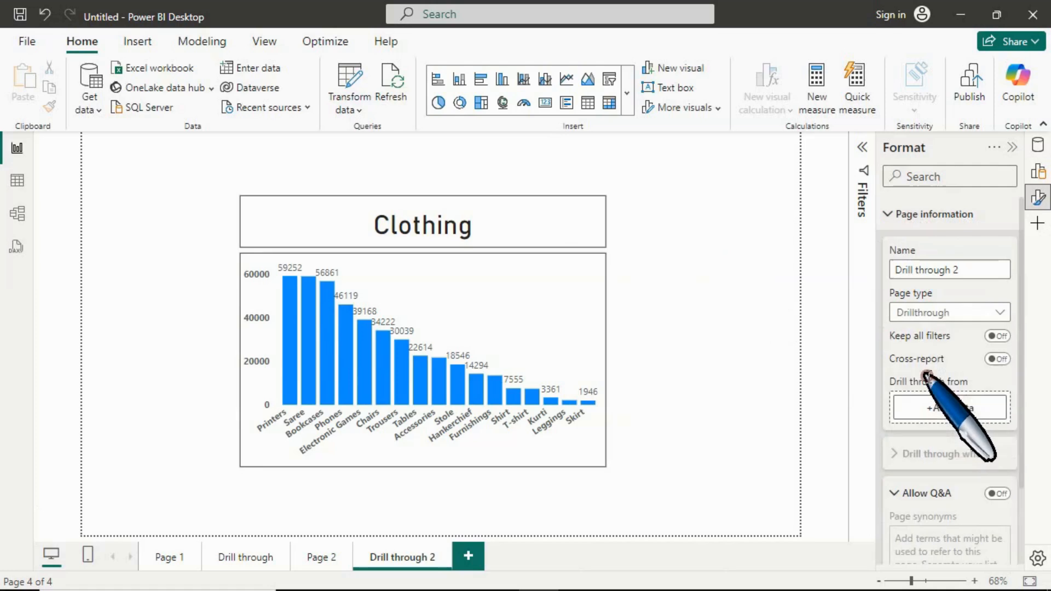
click(942, 311)
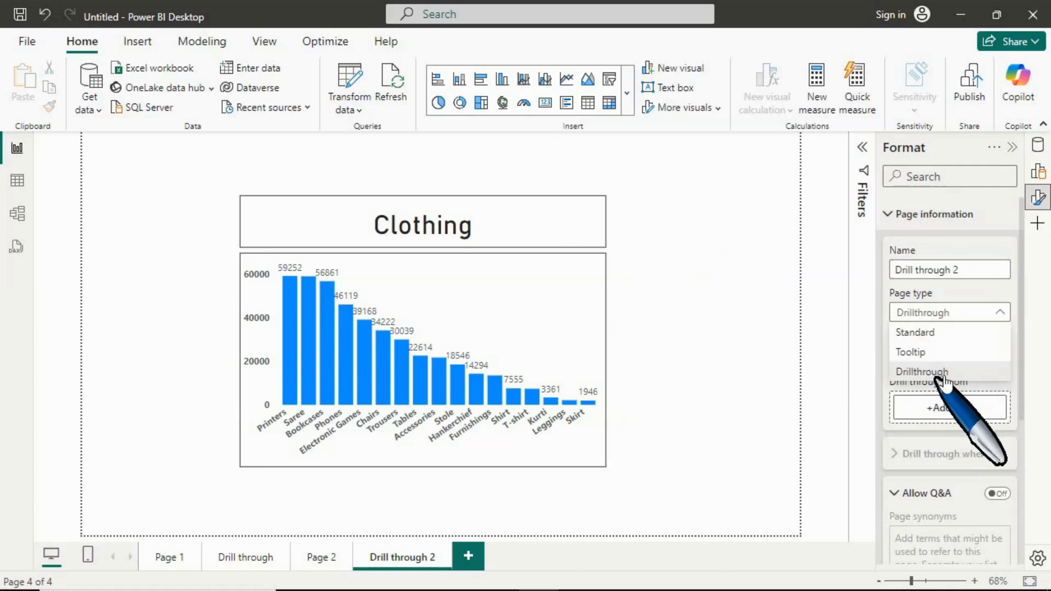
click(941, 373)
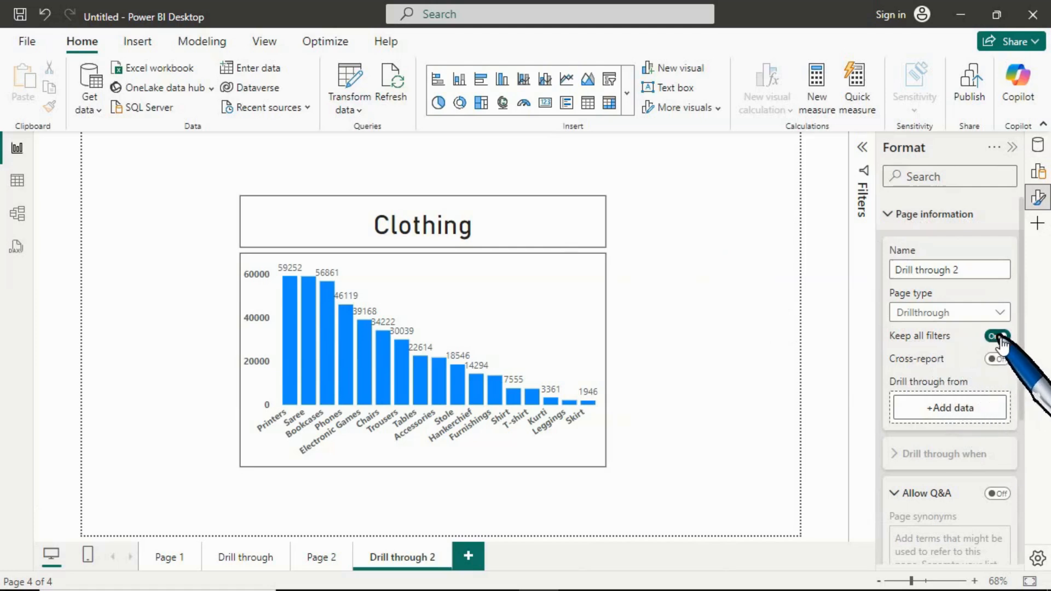
Add Category from the Details table as the drill-through field of the Drill through 2 page.
click(952, 410)
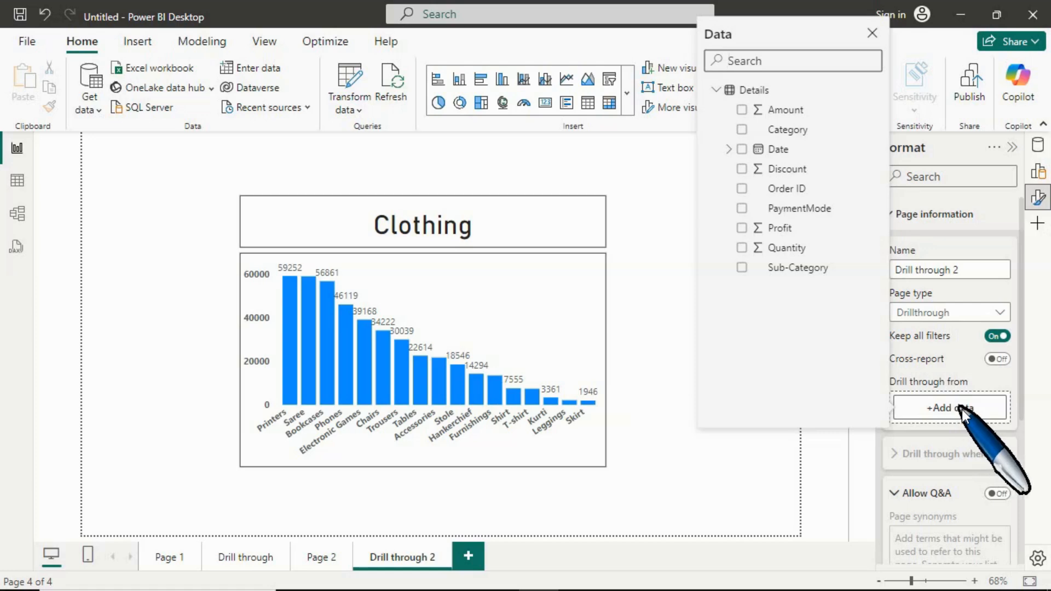
click(717, 92)
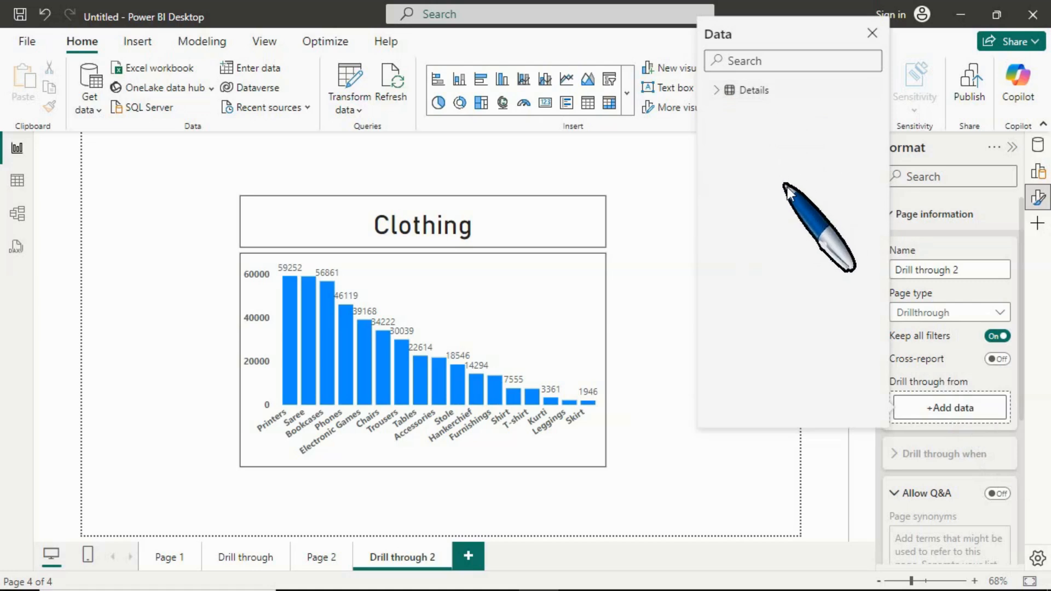
click(744, 90)
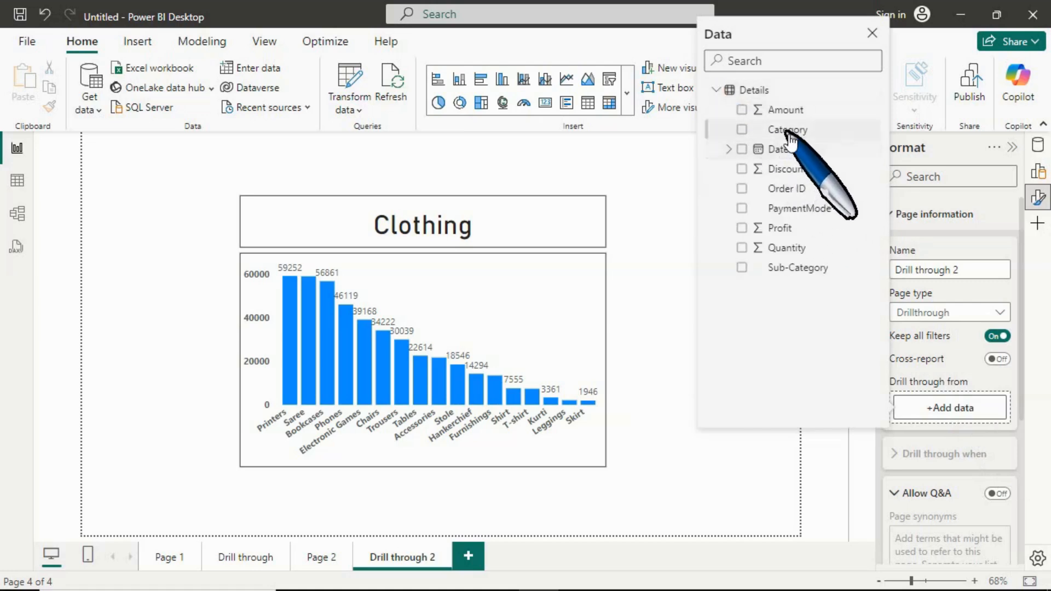
click(743, 132)
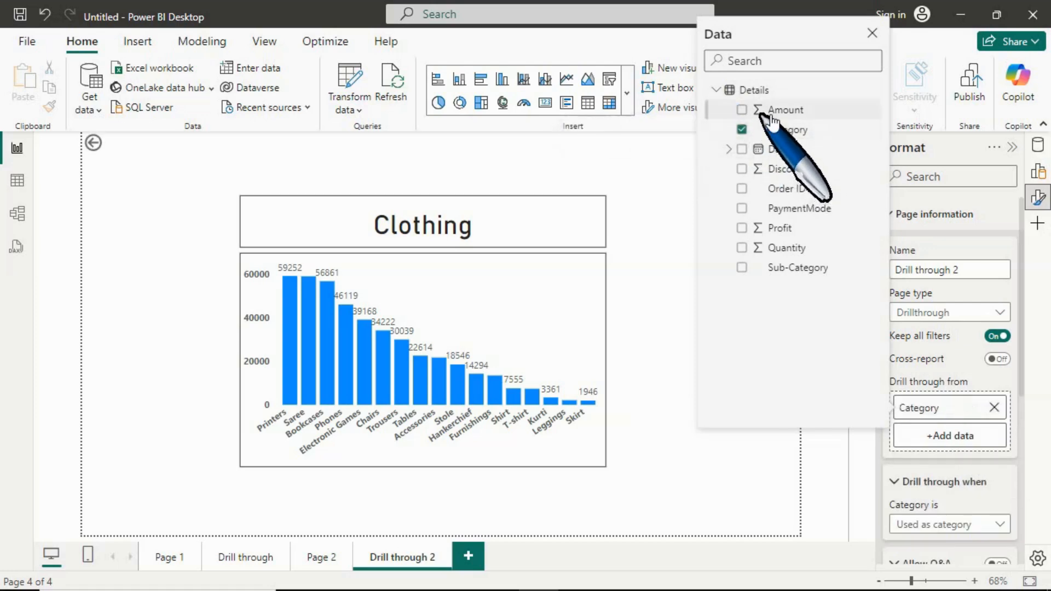
click(868, 38)
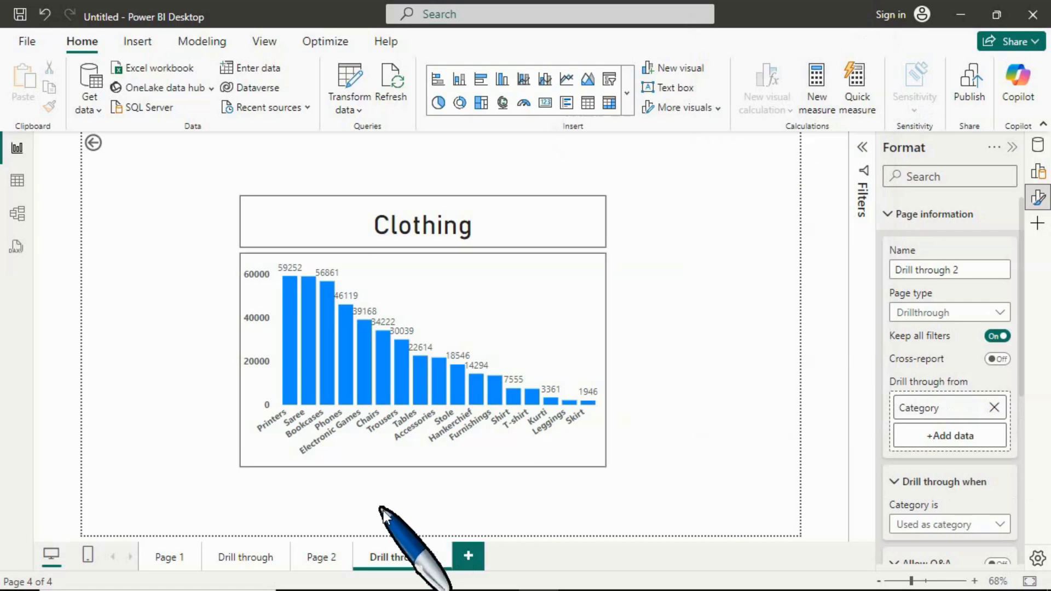
Test drilling through from the Clothing slice of the Page 2 pie chart to Drill through 2.
click(323, 557)
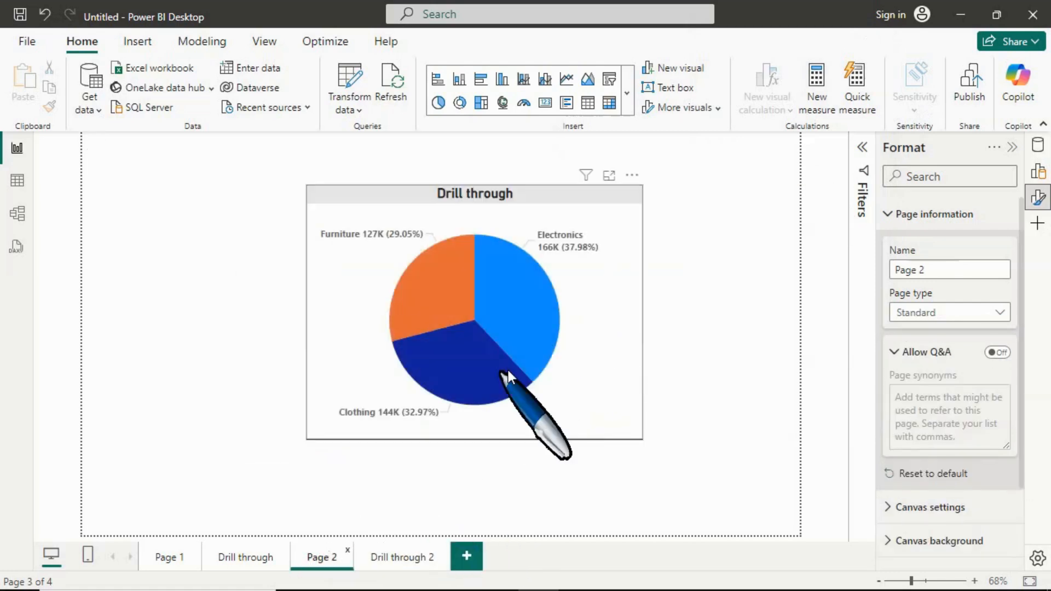
right_click(461, 361)
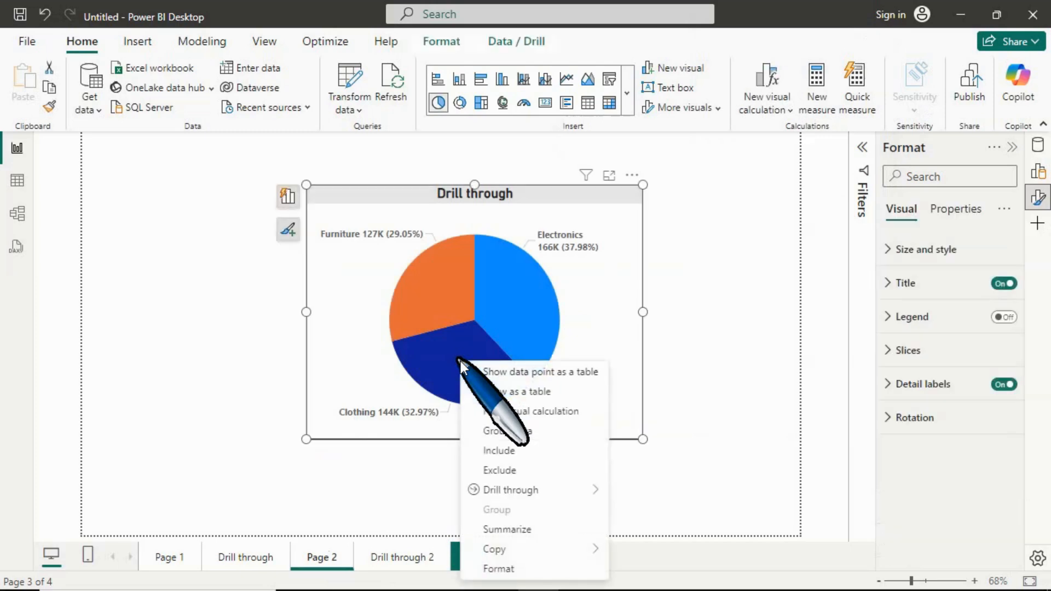
mouse_move(503, 494)
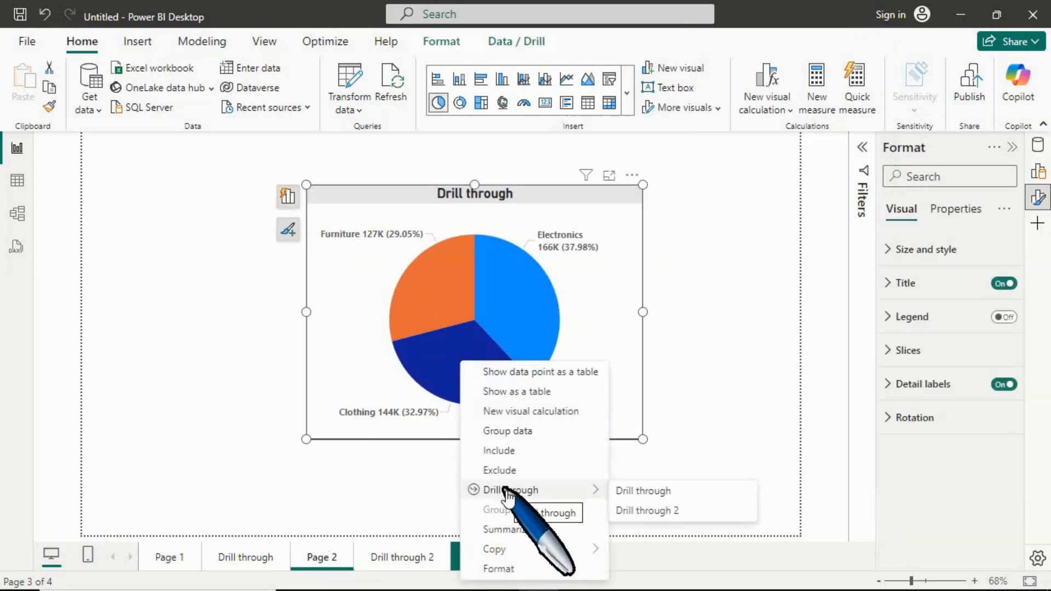
click(652, 511)
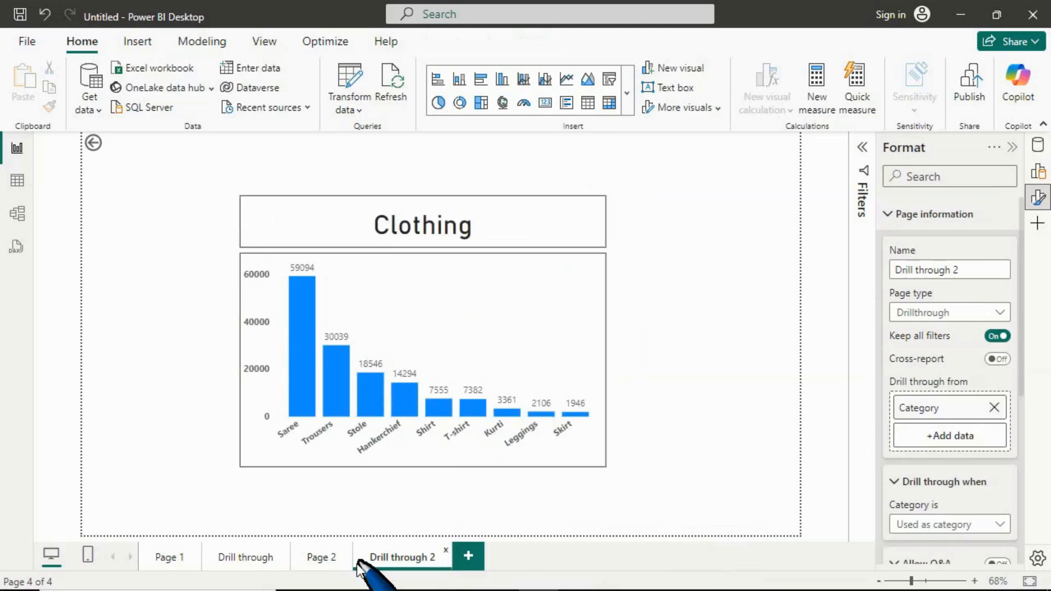
Return to Page 2, drill through from the Furniture slice to Drill through 2, and inspect the Furnishings column's tooltip.
click(321, 558)
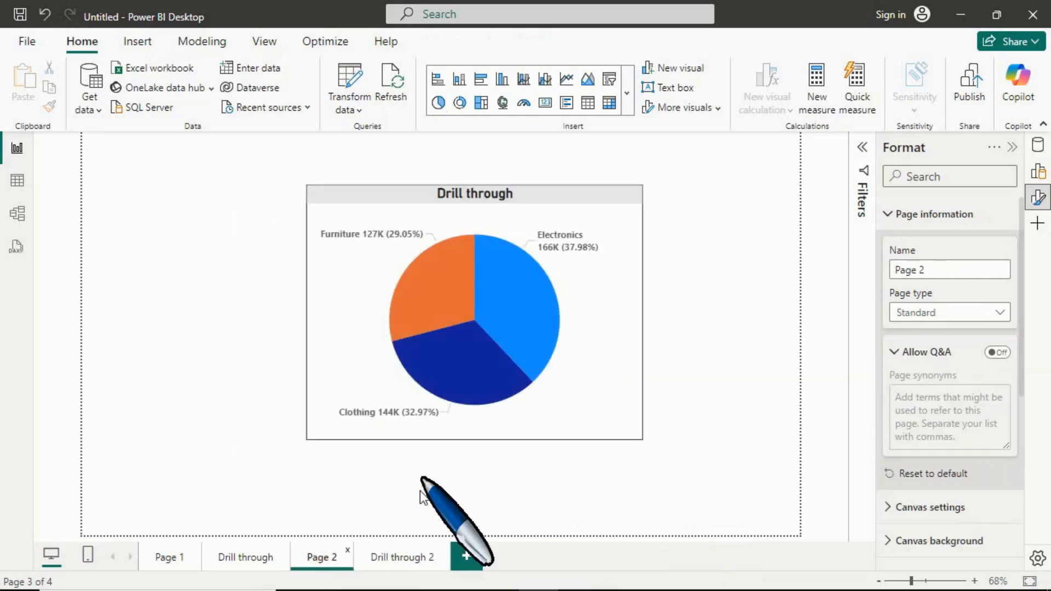
right_click(432, 301)
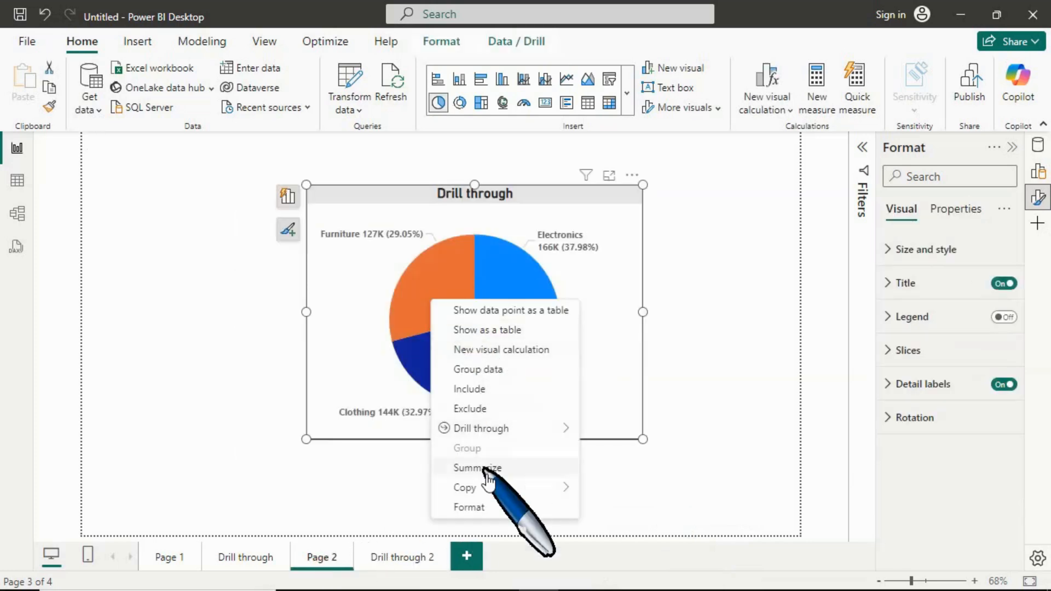
mouse_move(492, 429)
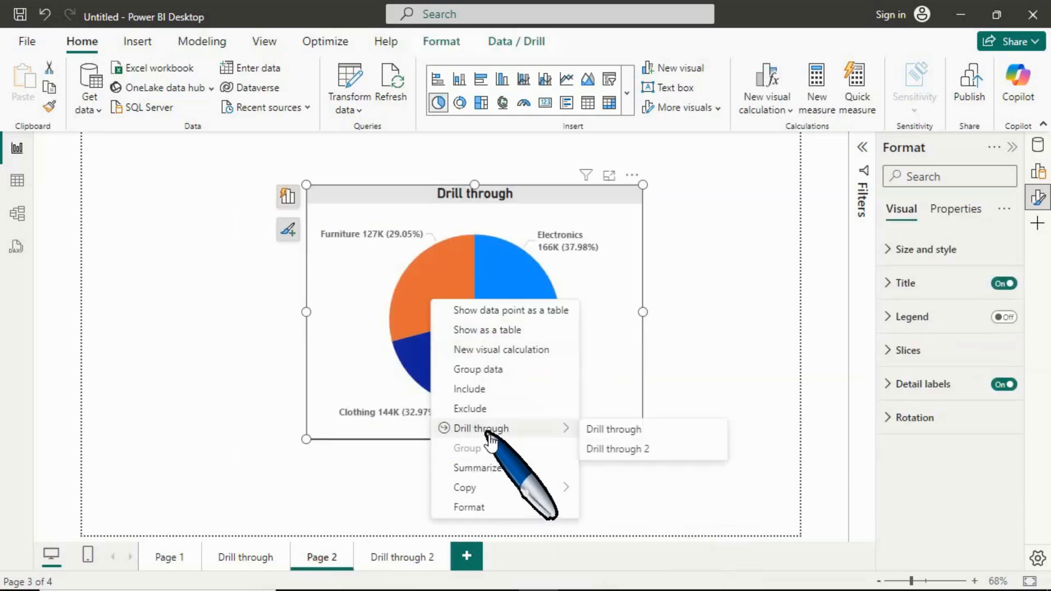
click(635, 455)
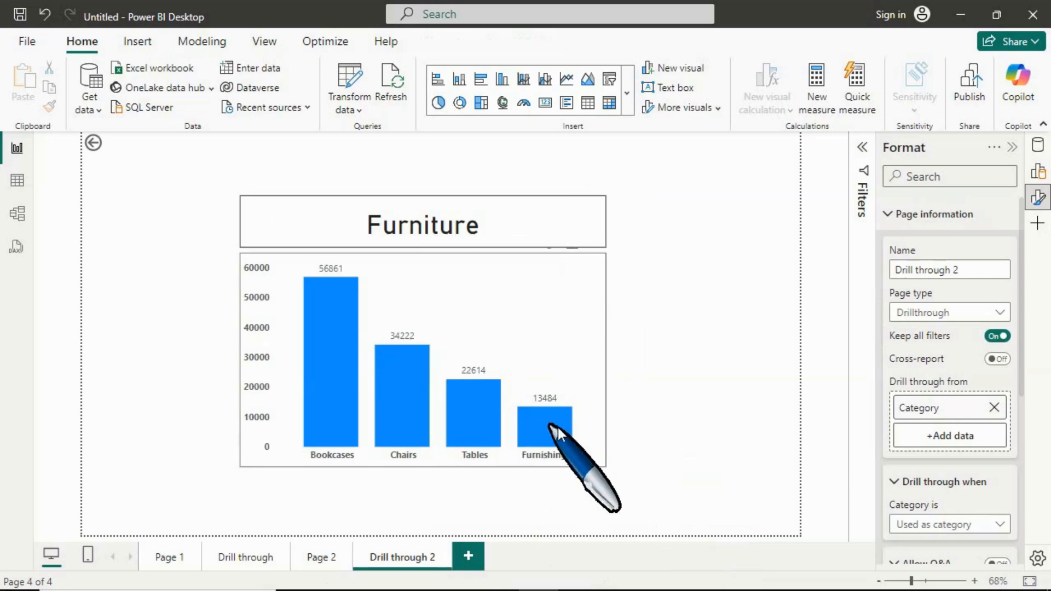
mouse_move(564, 432)
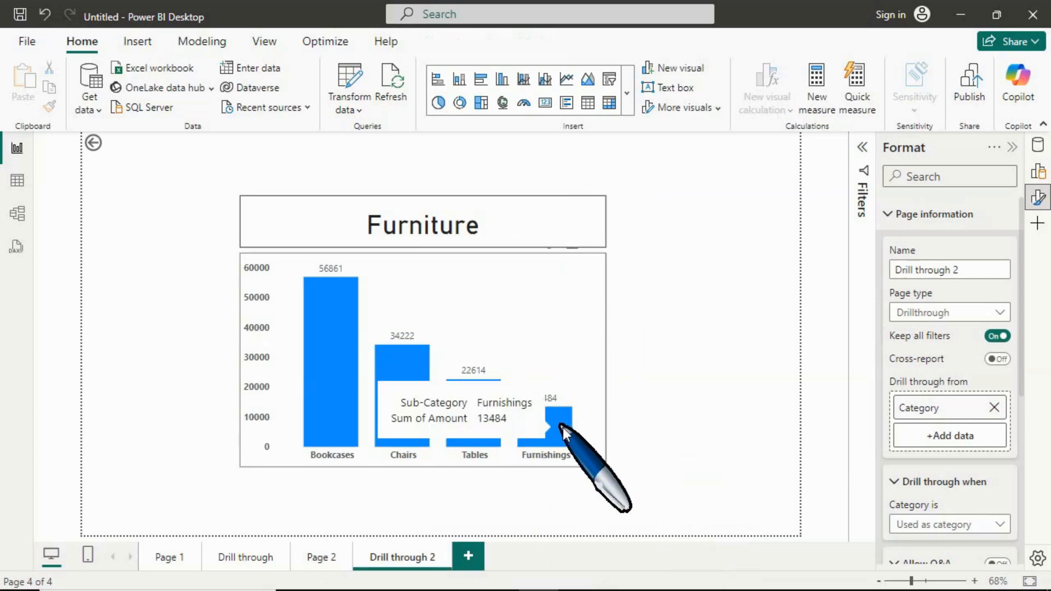
Hide the Drill through 2 page from report viewers, check it, and return to Page 2.
click(319, 556)
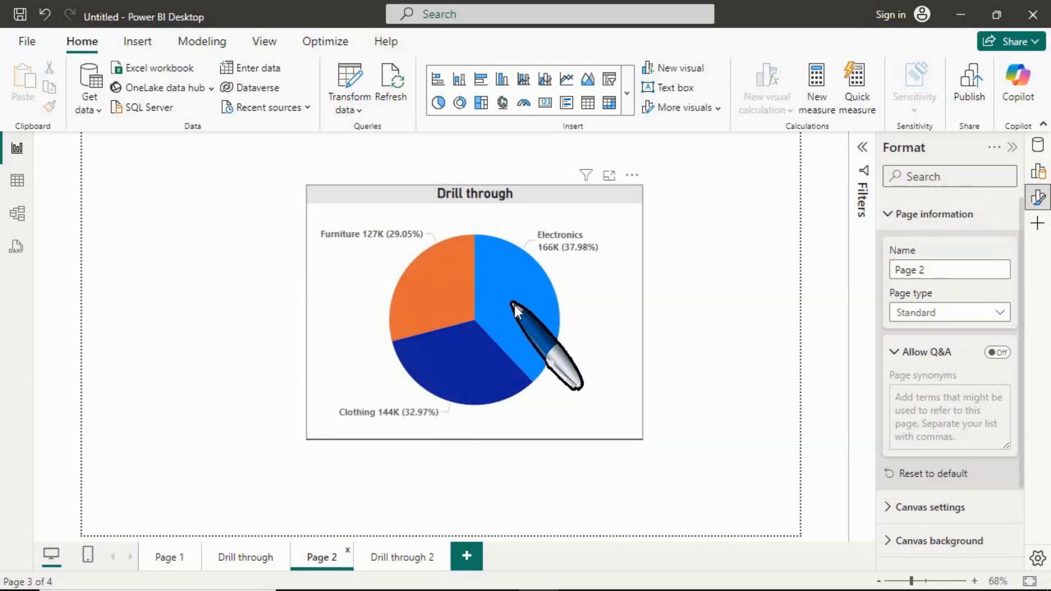
right_click(409, 555)
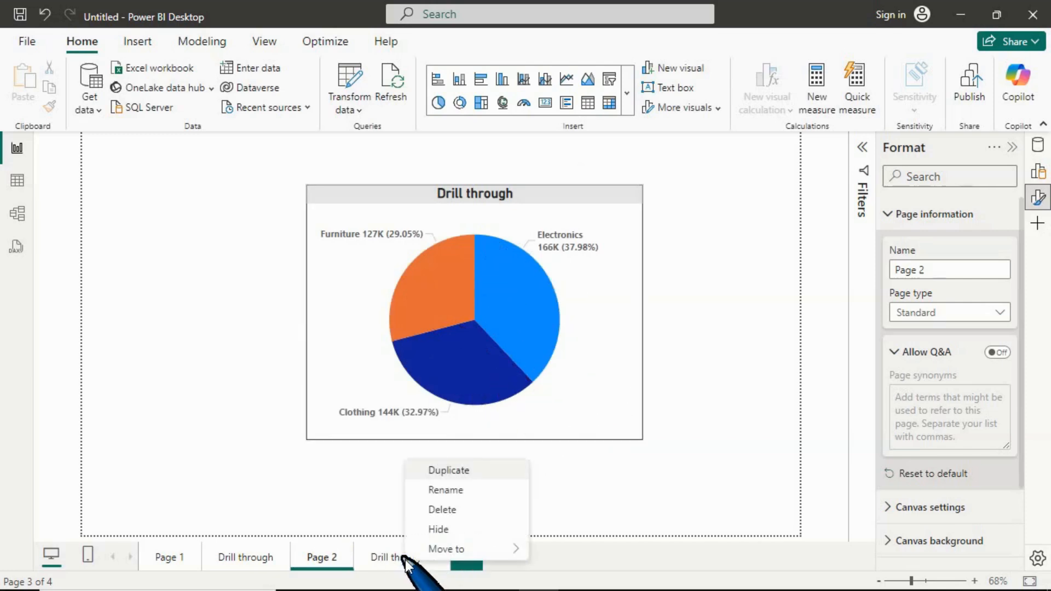
click(446, 529)
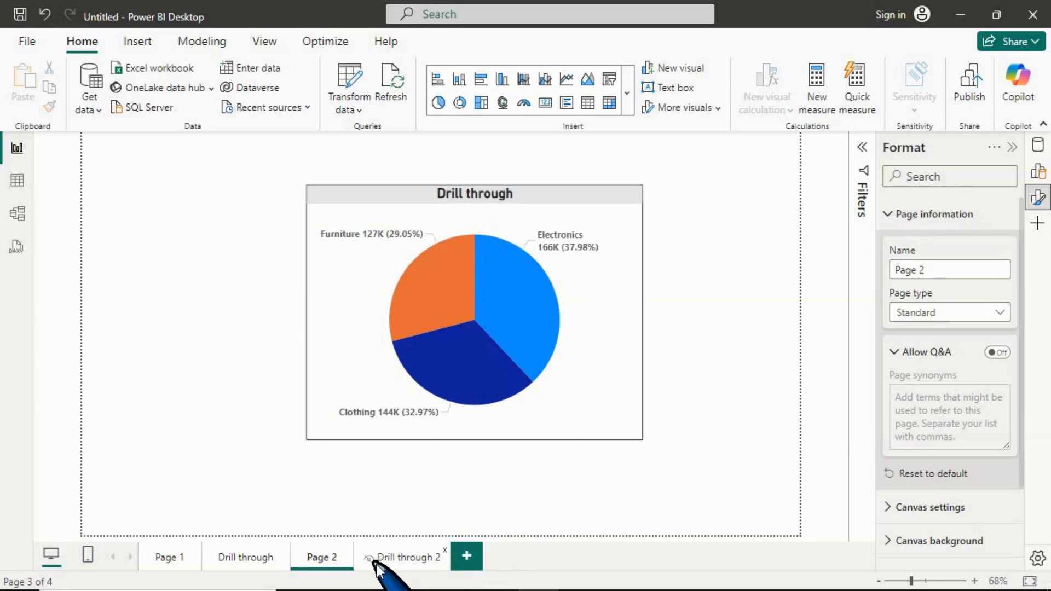
click(405, 557)
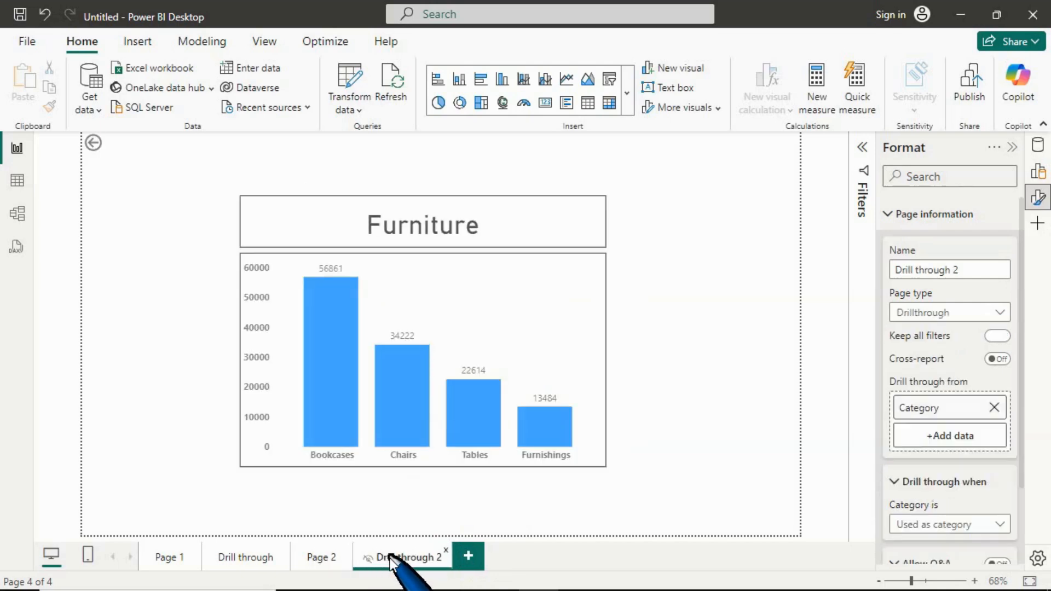
click(338, 560)
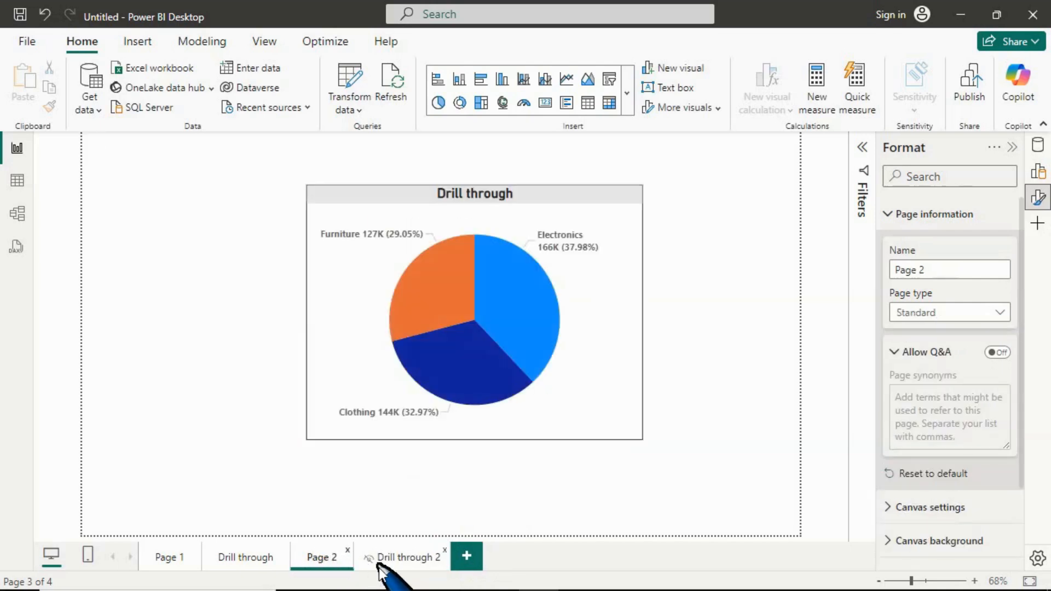